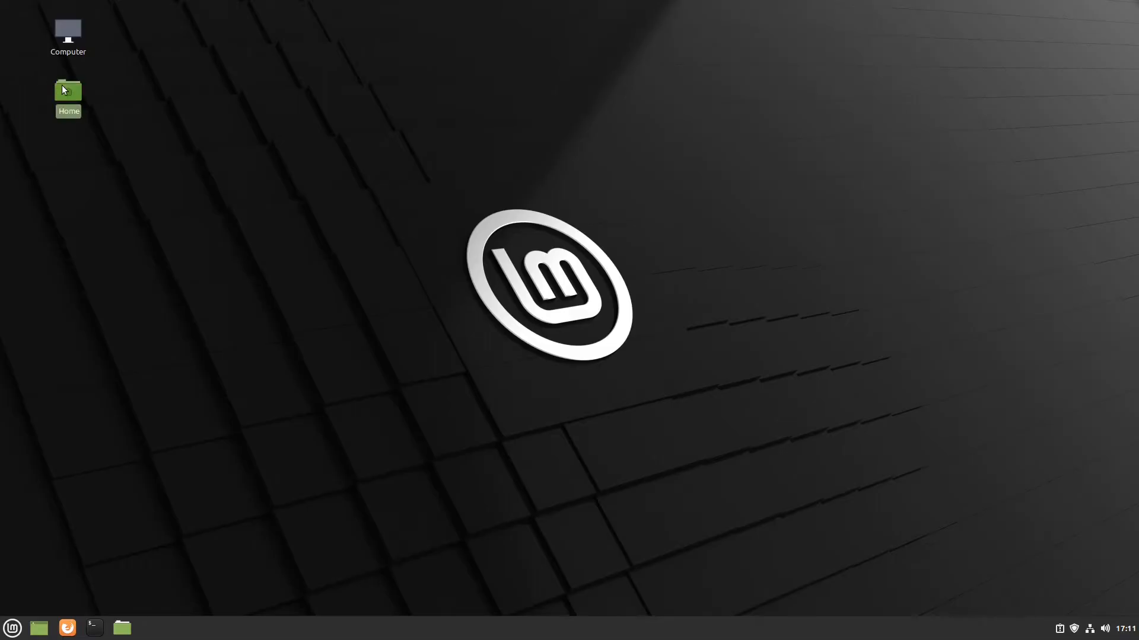
- Show hidden files in the Home folder
double_click(62, 85)
click(59, 21)
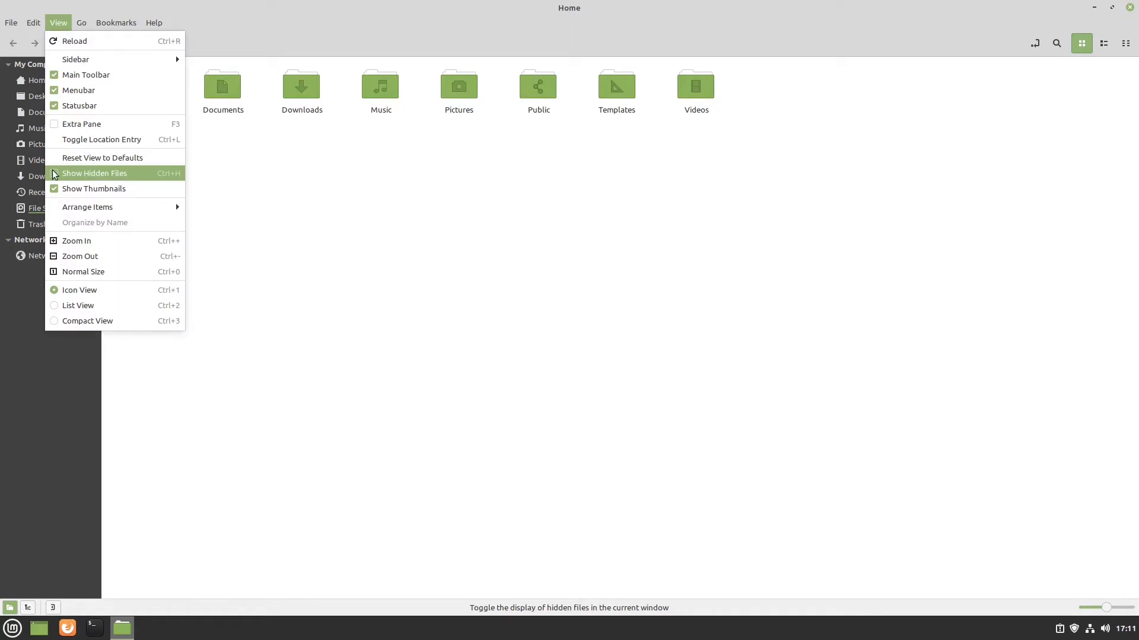
click(93, 173)
- Create the hidden folders .icons and .themes in Home
right_click(438, 255)
click(471, 266)
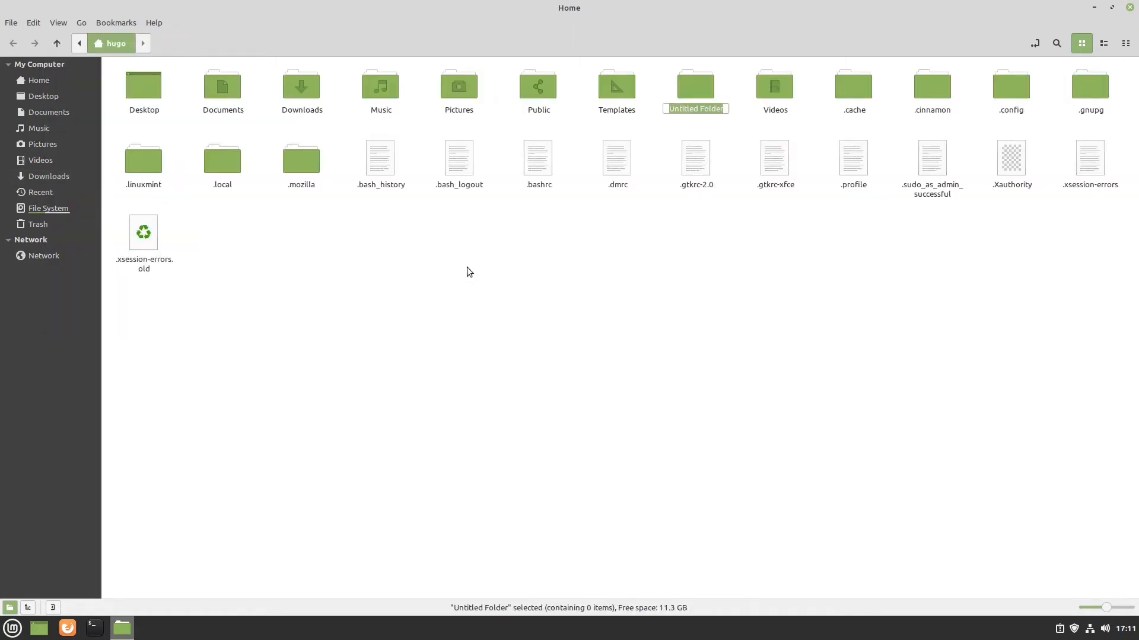
text(.icons)
key(Return)
right_click(467, 267)
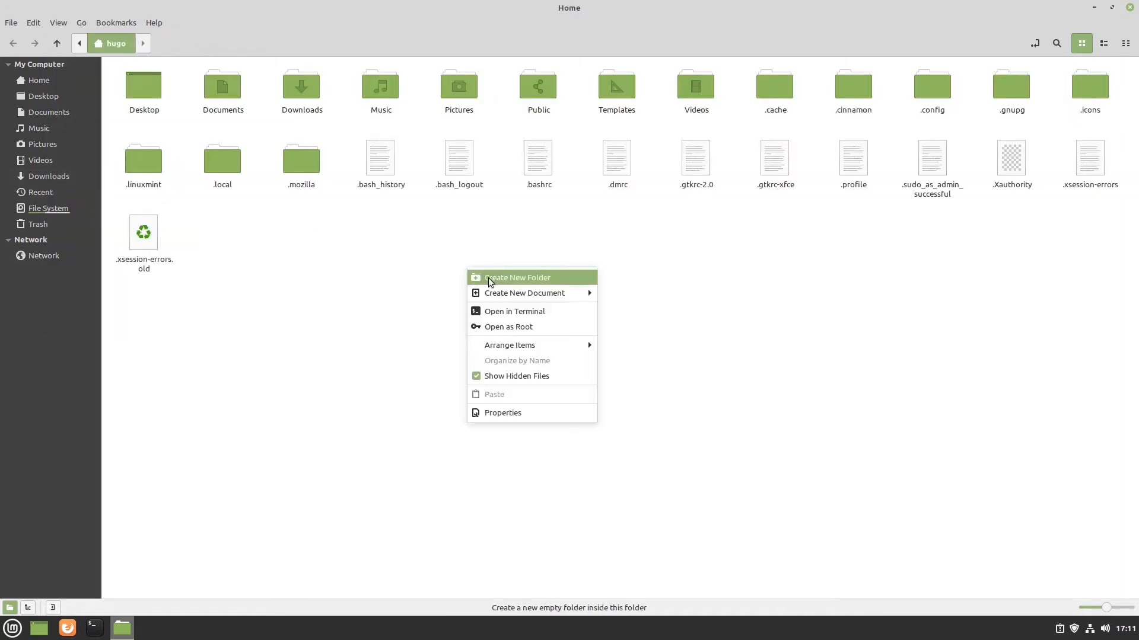
click(488, 278)
text(.themes)
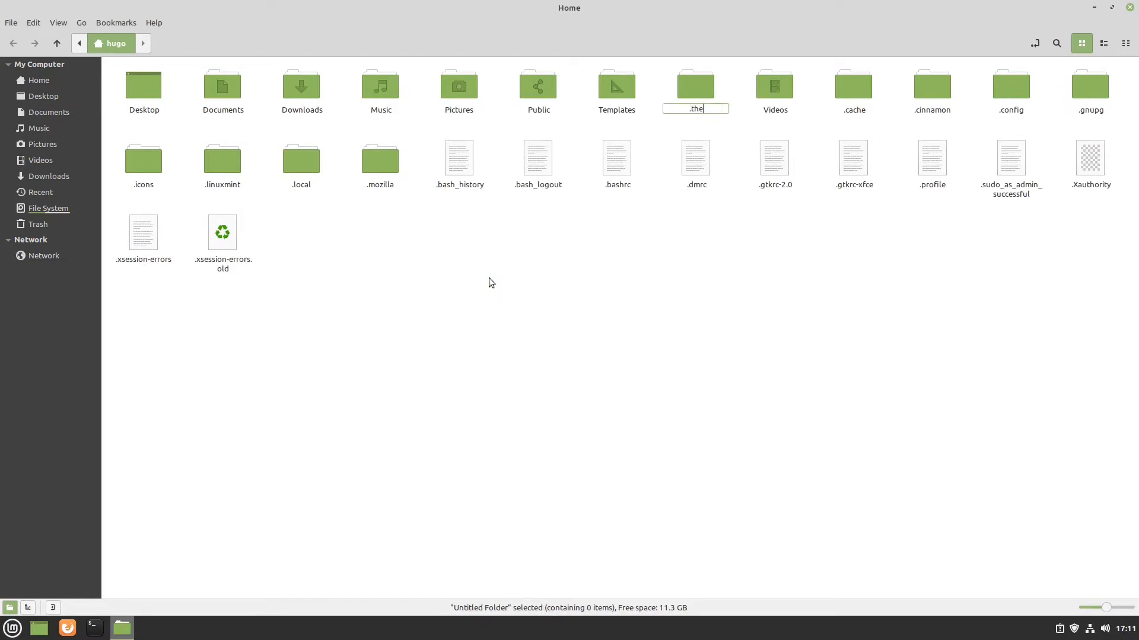
key(Return)
click(67, 629)
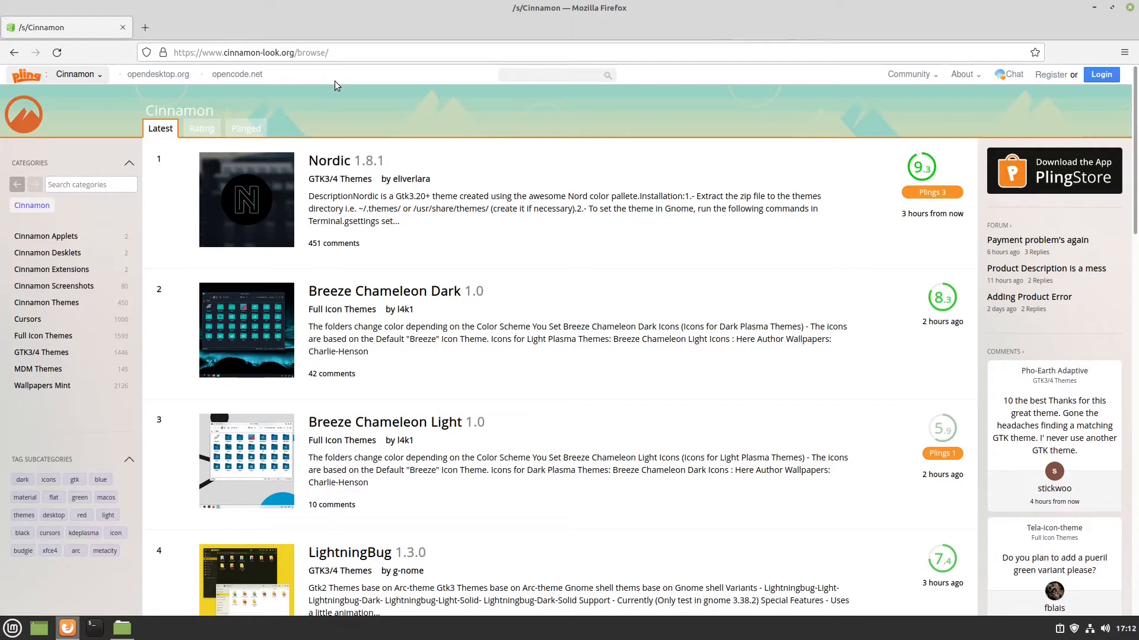
- Download the Mojave-dark-solid archive from the top-rated McMojave GTK3/4 theme page
click(42, 353)
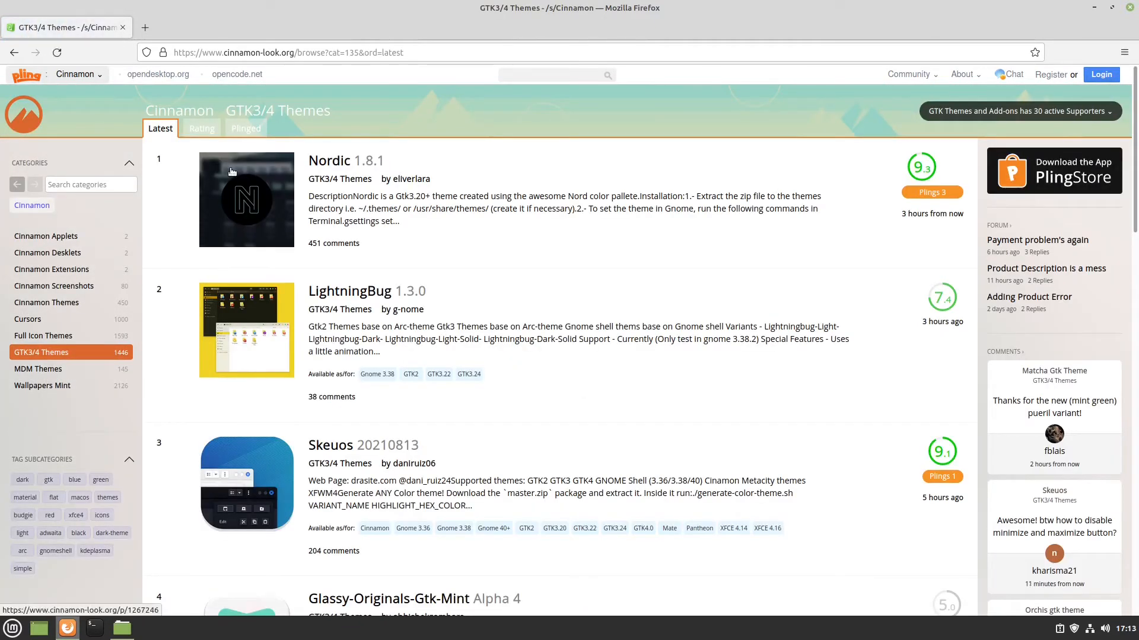
click(202, 128)
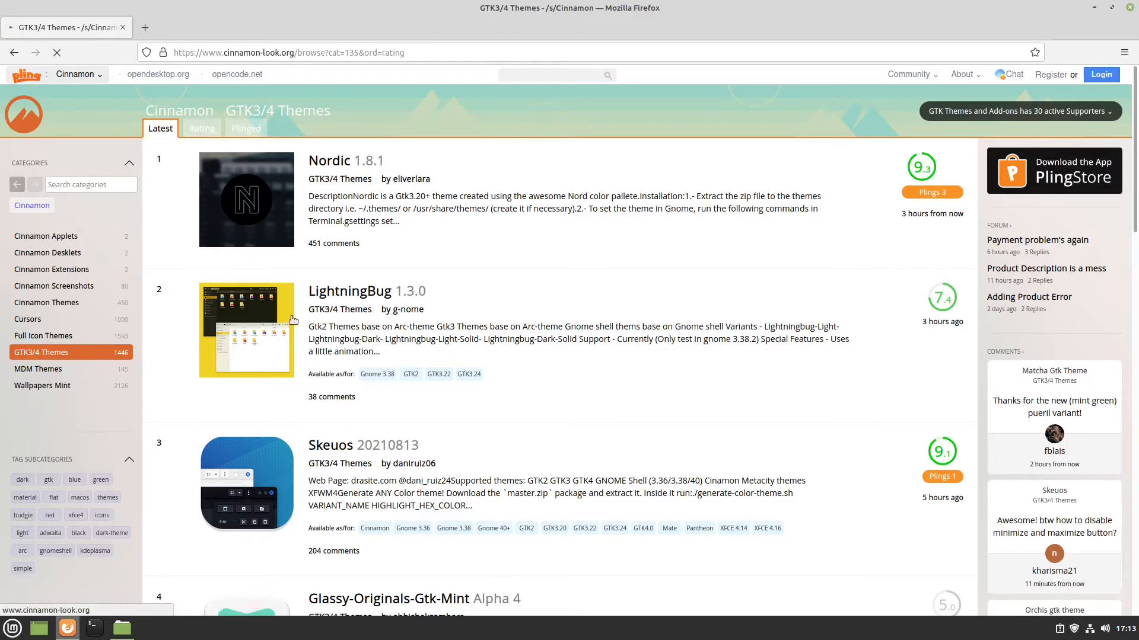
scroll(347, 318, down, 5)
click(348, 317)
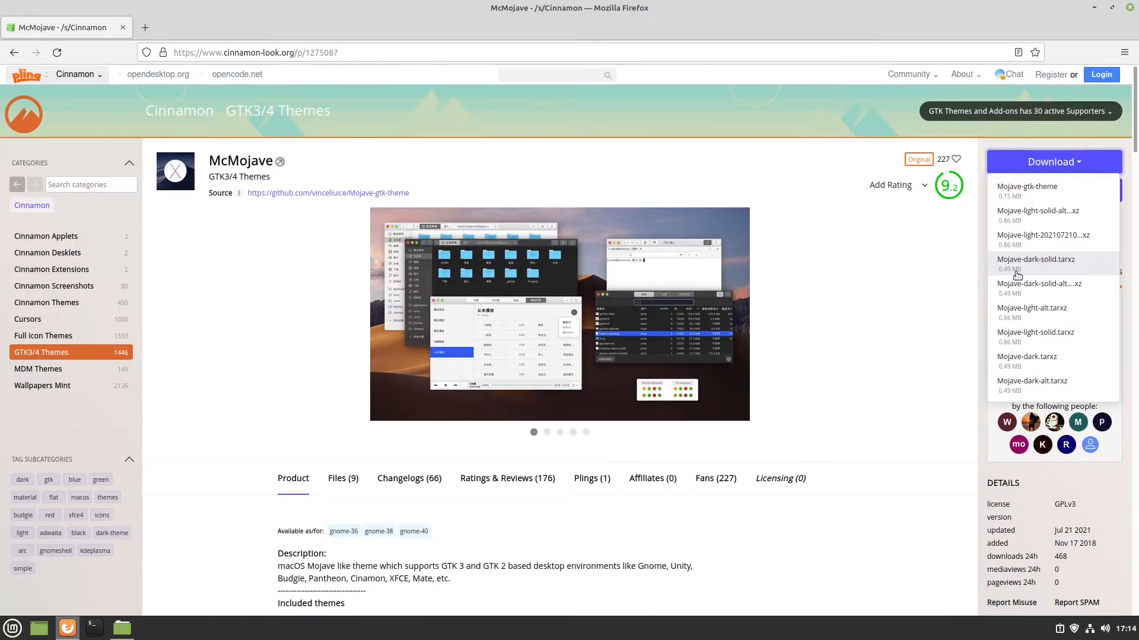
click(1017, 266)
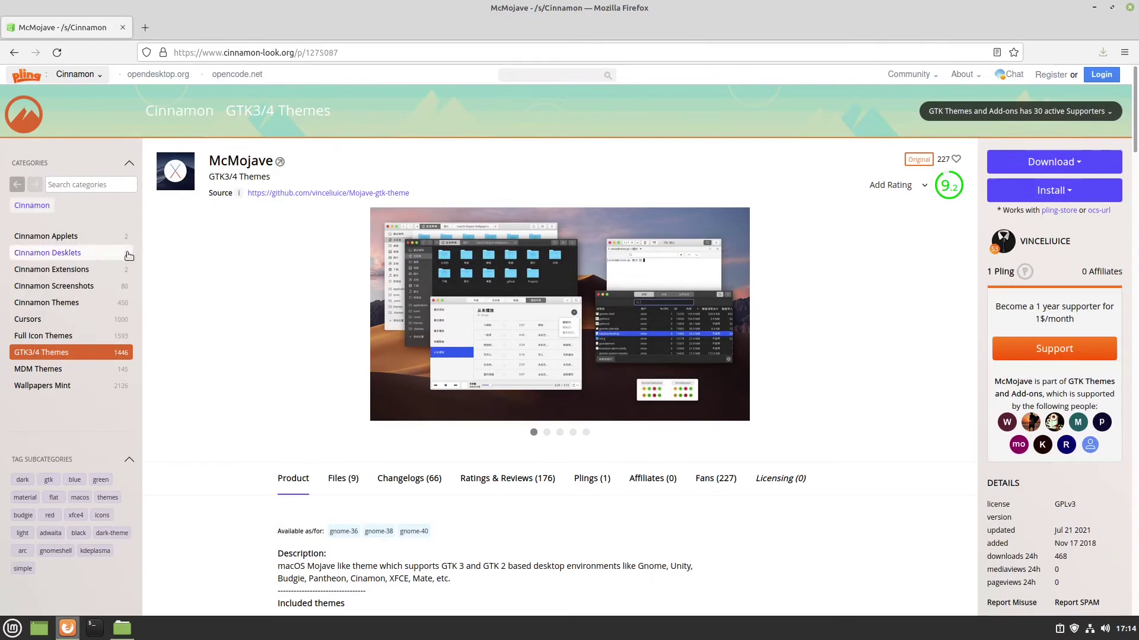
- Download the McMojave-circle-blue archive from Full Icon Themes and show it in Downloads
click(76, 340)
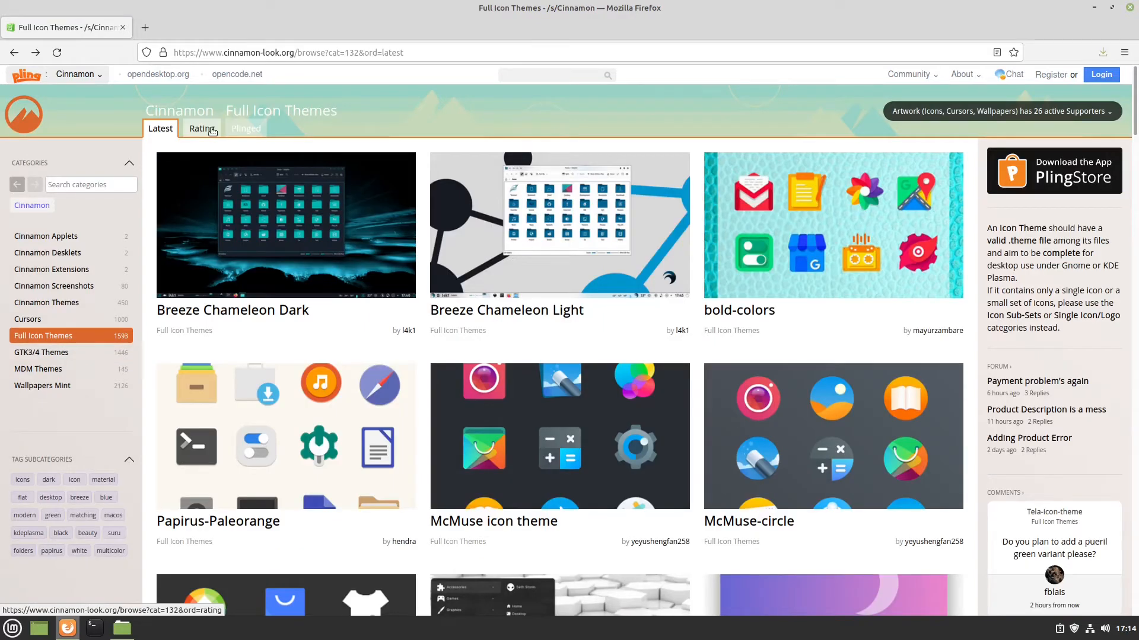
click(213, 131)
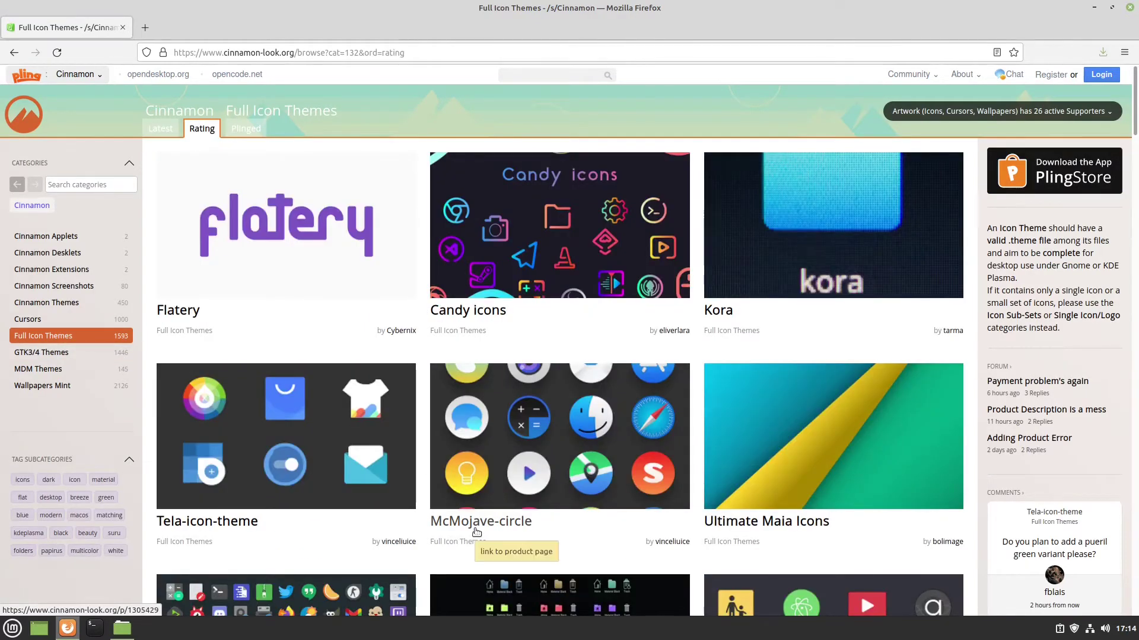
click(478, 523)
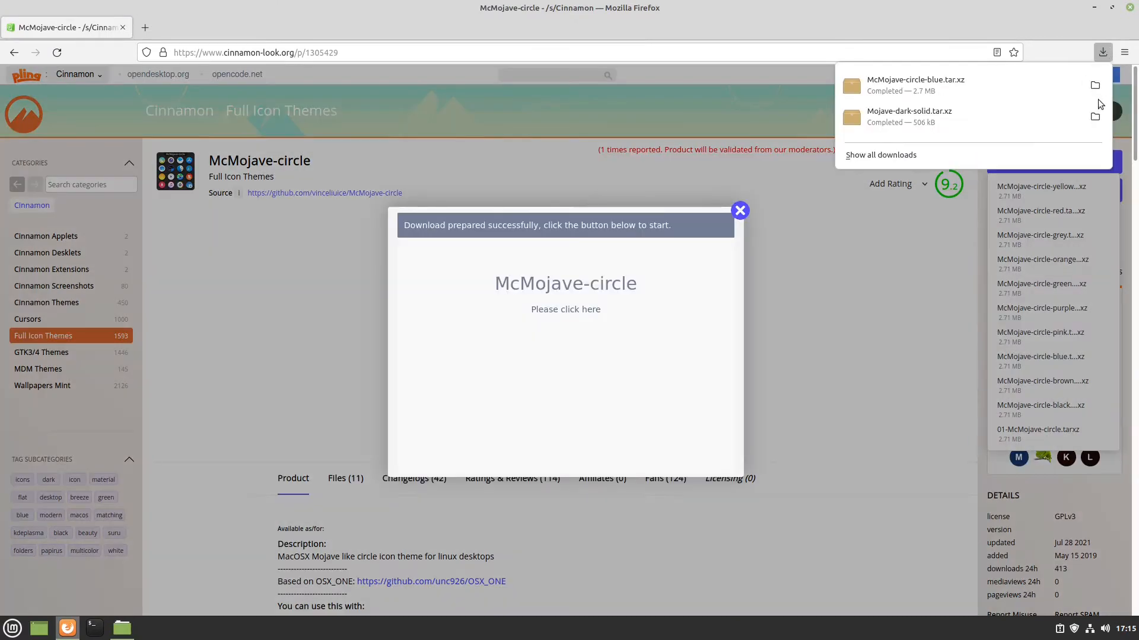
click(1095, 86)
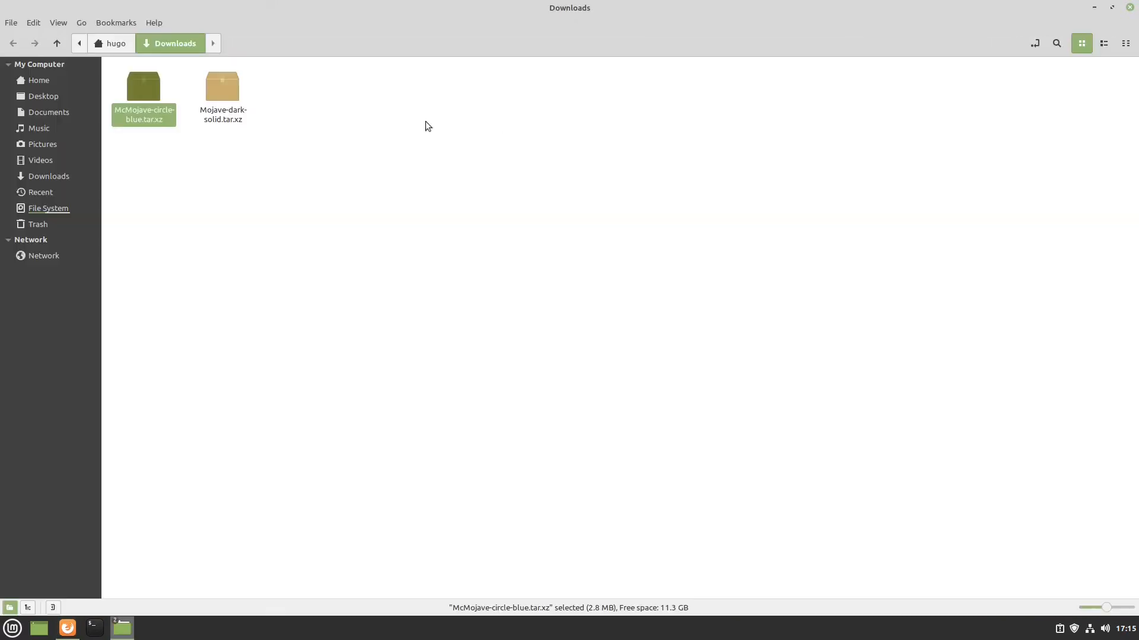
- Extract both downloaded archives in Downloads and copy the Mojave-dark-solid folder
click(218, 93)
right_click(218, 93)
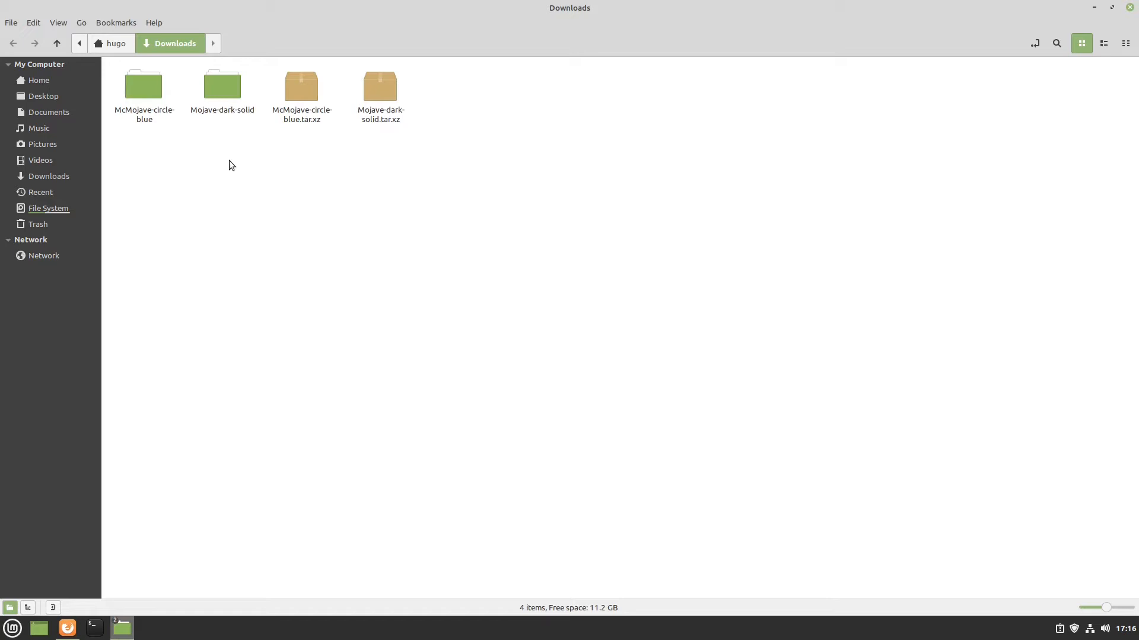
click(255, 233)
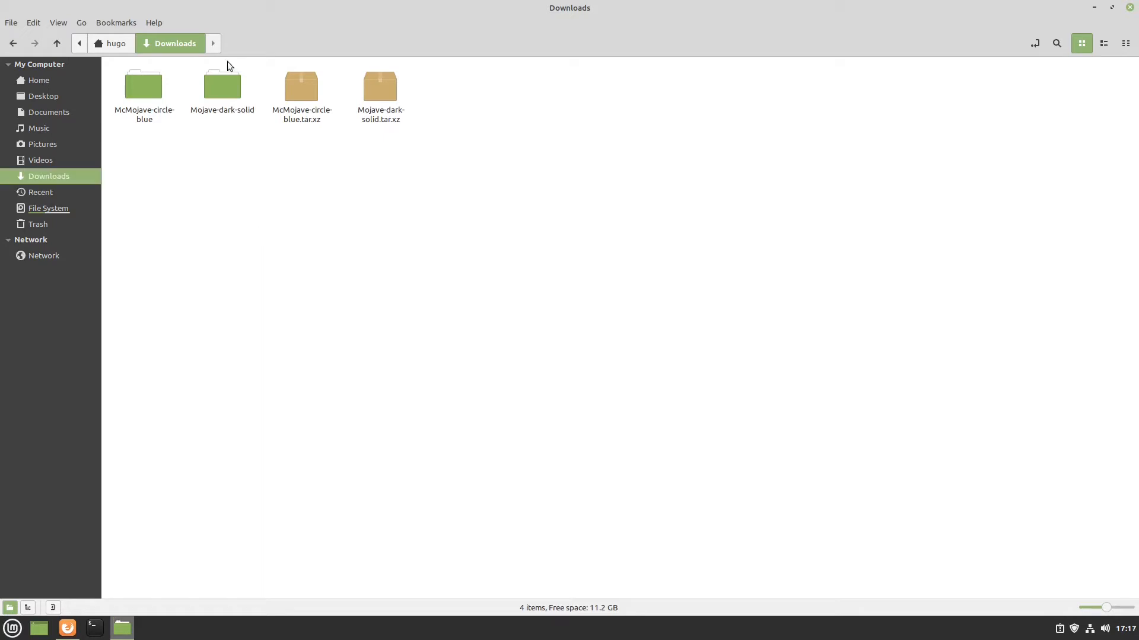
double_click(233, 89)
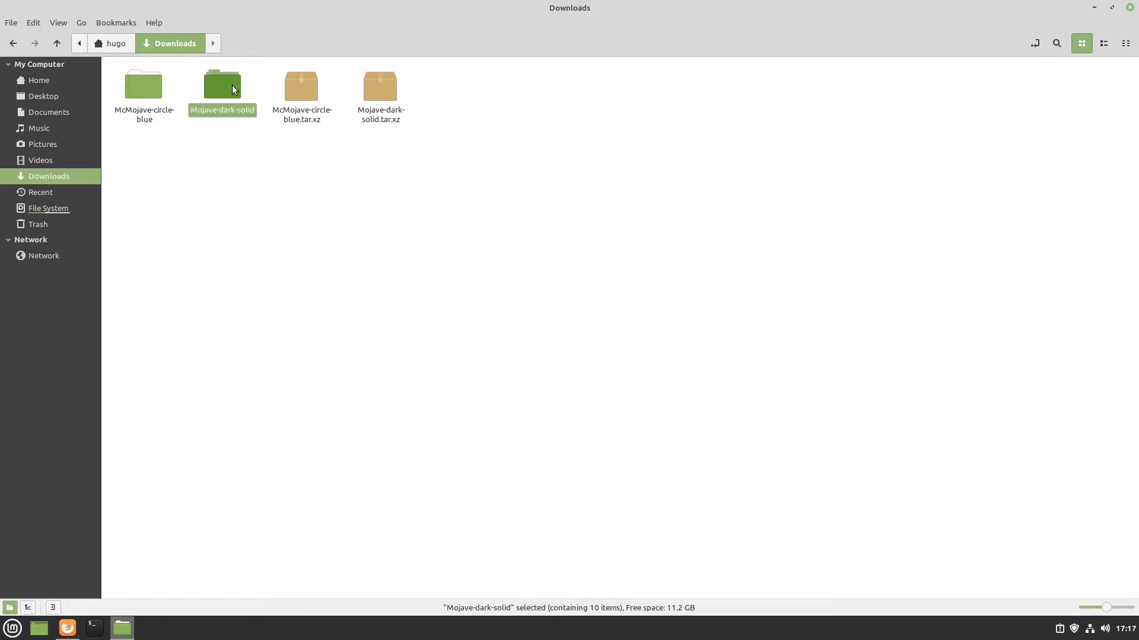
click(175, 44)
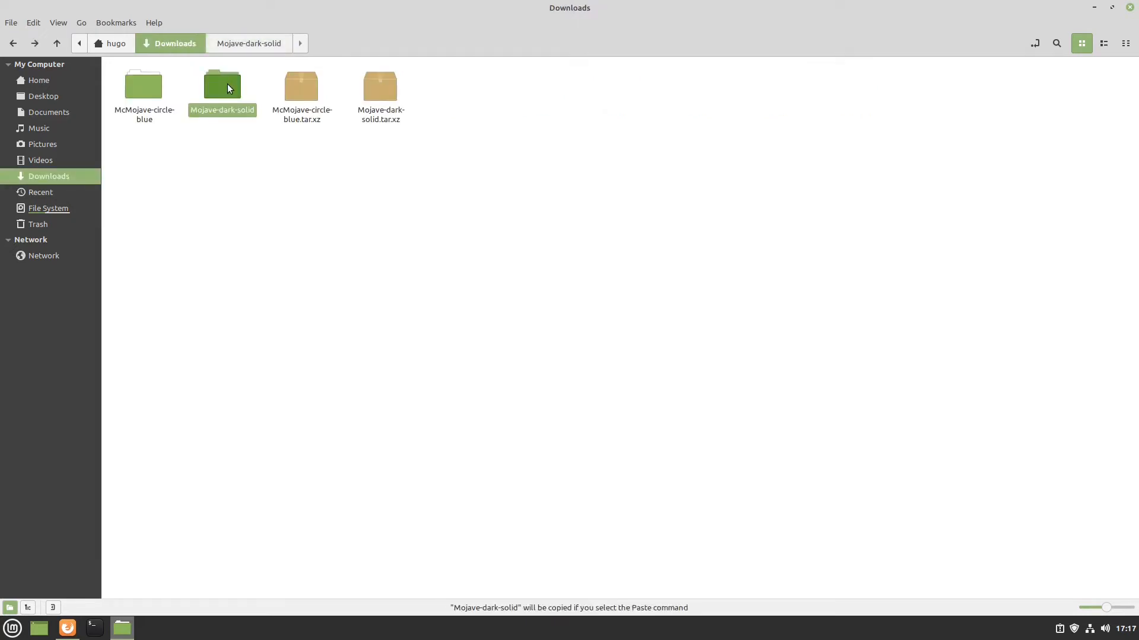
- Paste the Mojave-dark-solid theme folder into the hidden ~/.themes folder
click(114, 43)
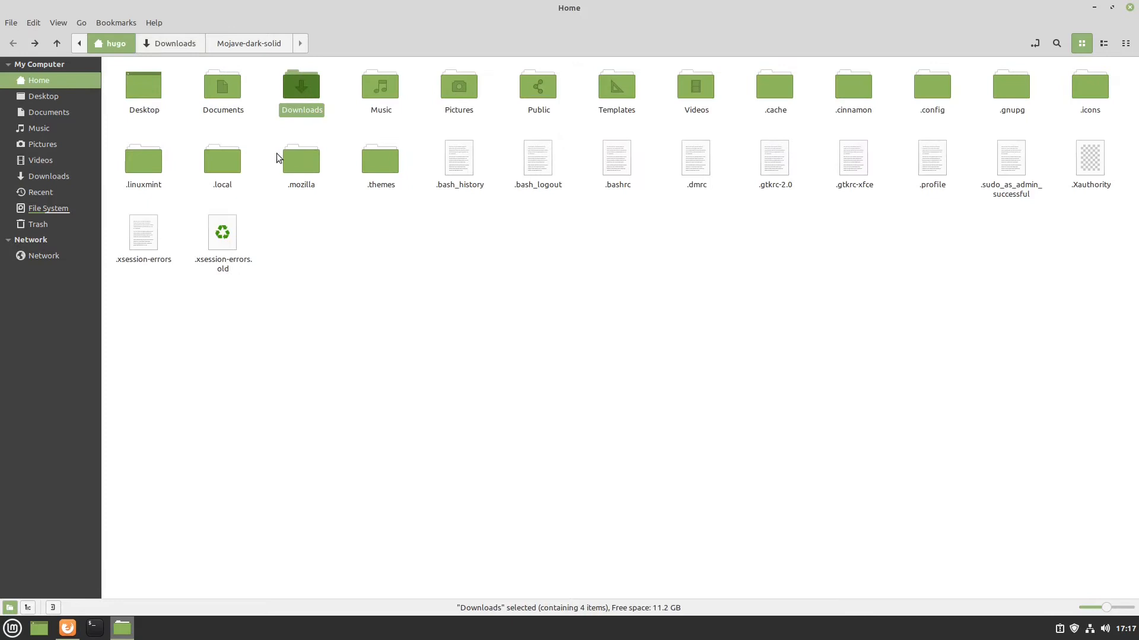
double_click(381, 163)
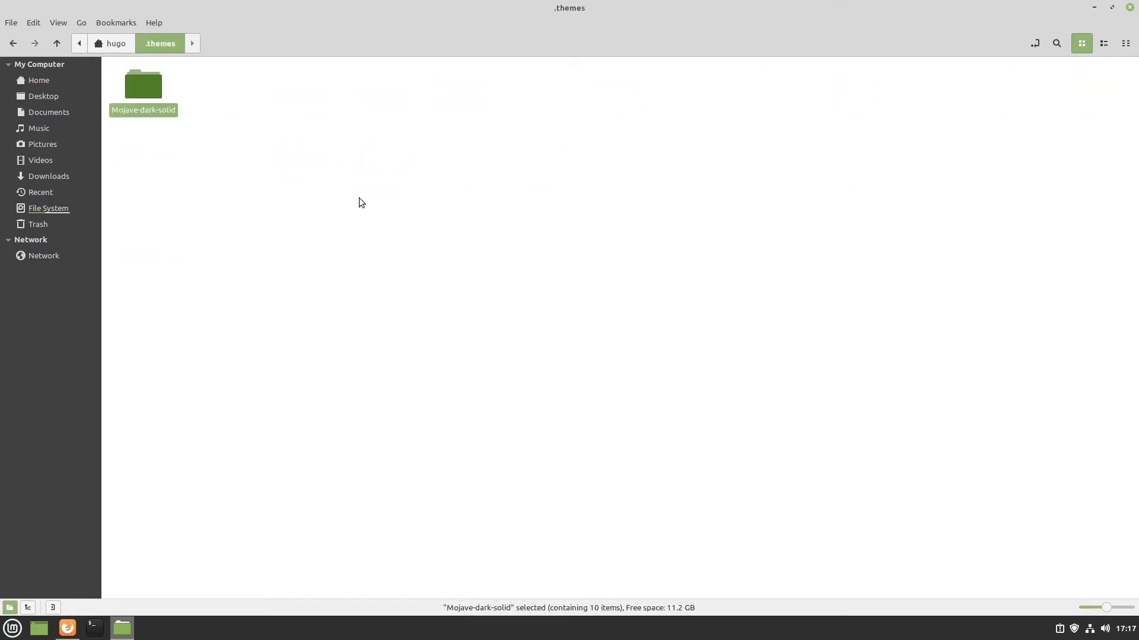
key(alt+Up)
- Inspect the extracted McMojave-circle-blue and McMojave-circle-blue-dark icon folders in Downloads
double_click(300, 90)
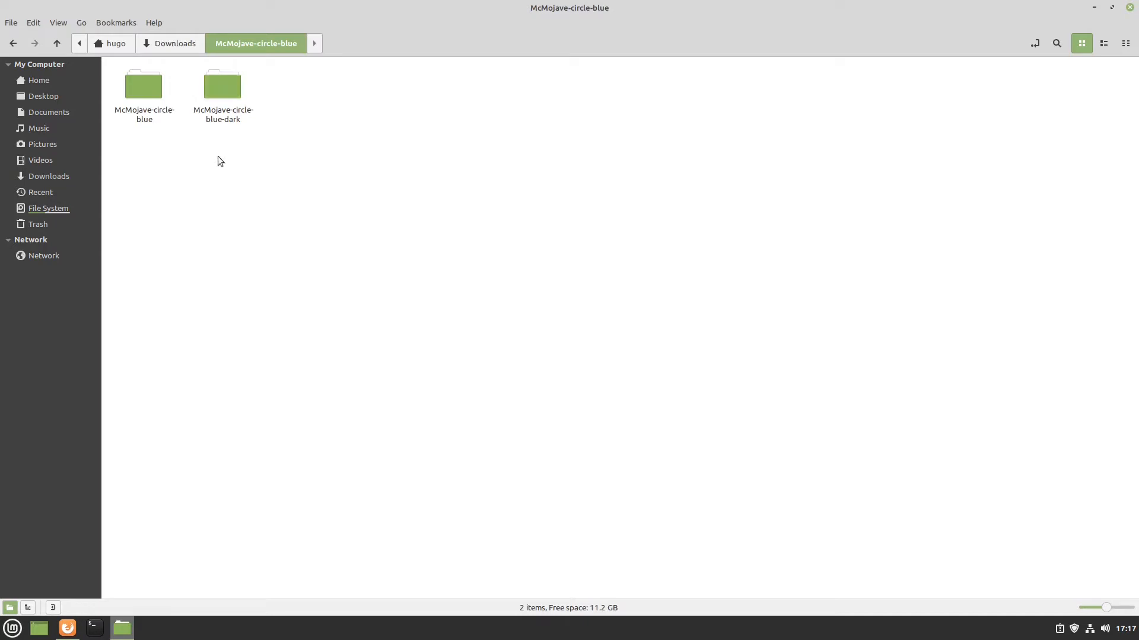
click(170, 119)
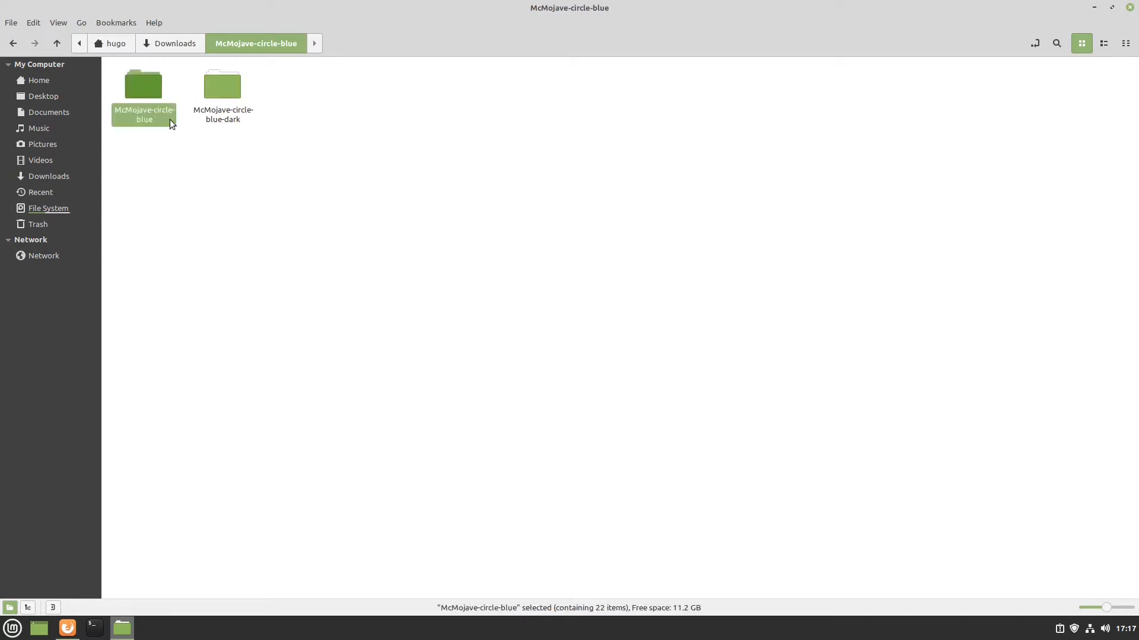
click(224, 115)
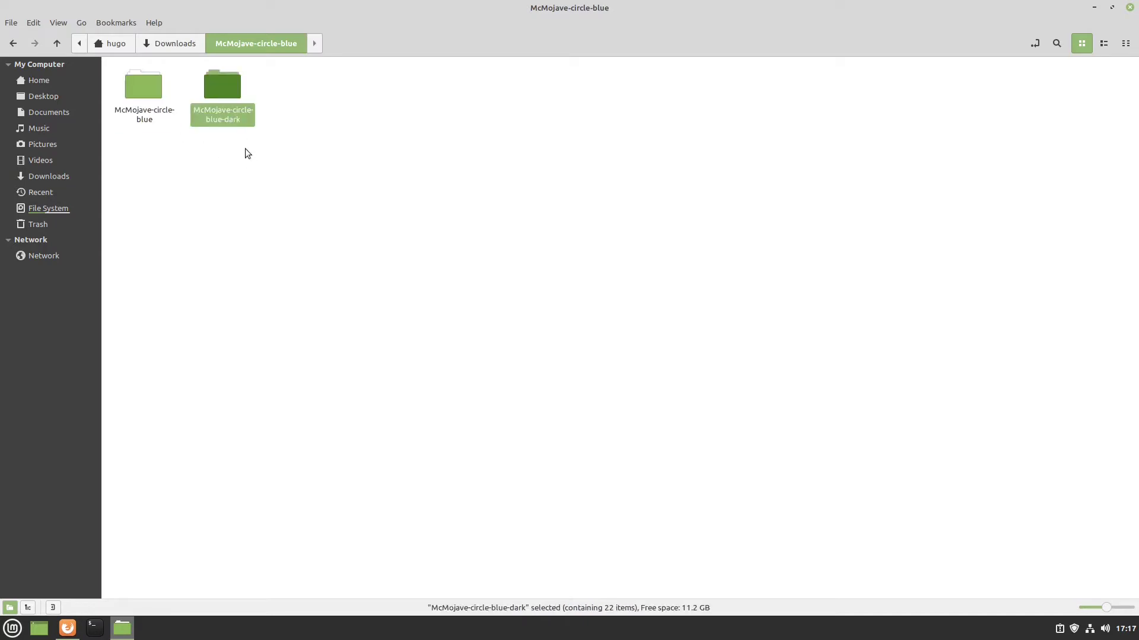
double_click(223, 82)
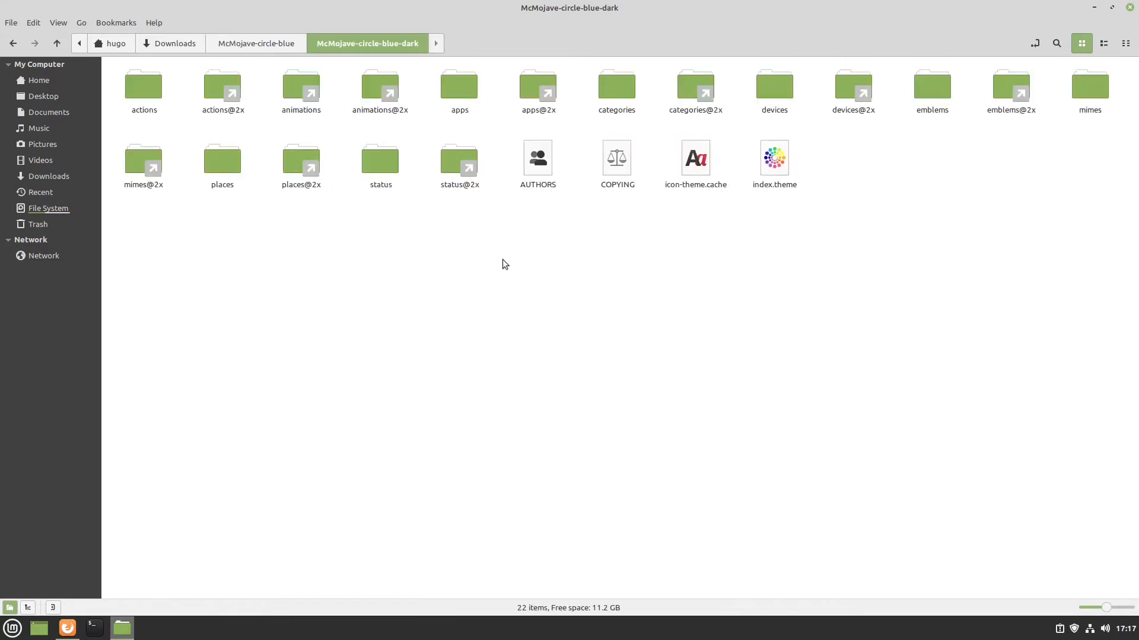
click(238, 45)
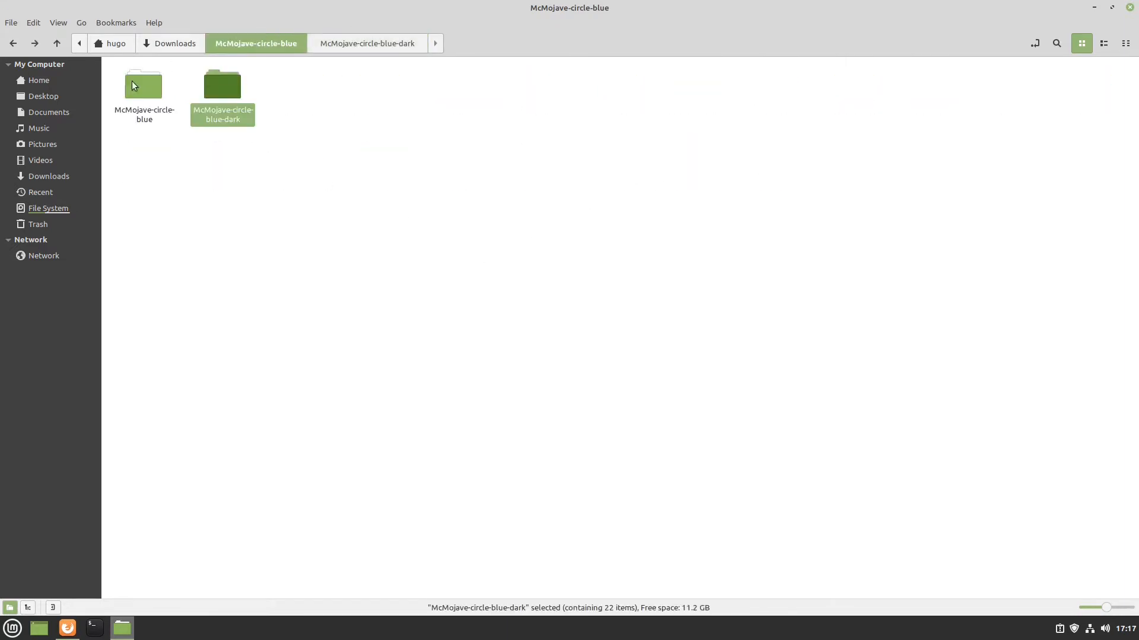
double_click(142, 87)
click(268, 45)
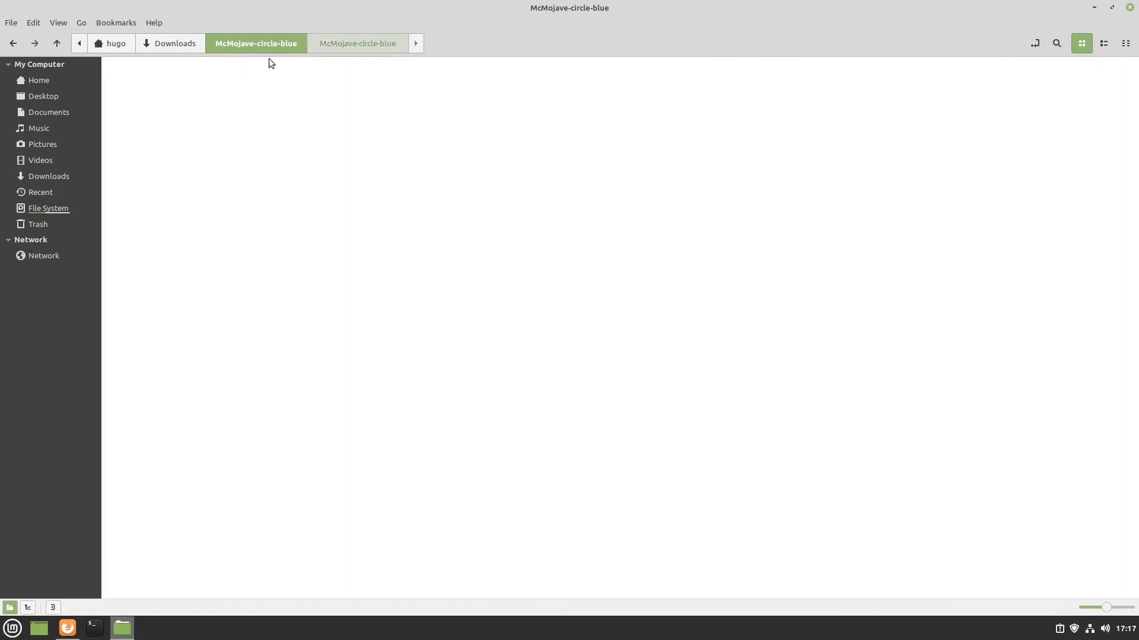
- Copy both icon theme folders into the hidden ~/.icons folder
click(330, 224)
drag(313, 237, 106, 67)
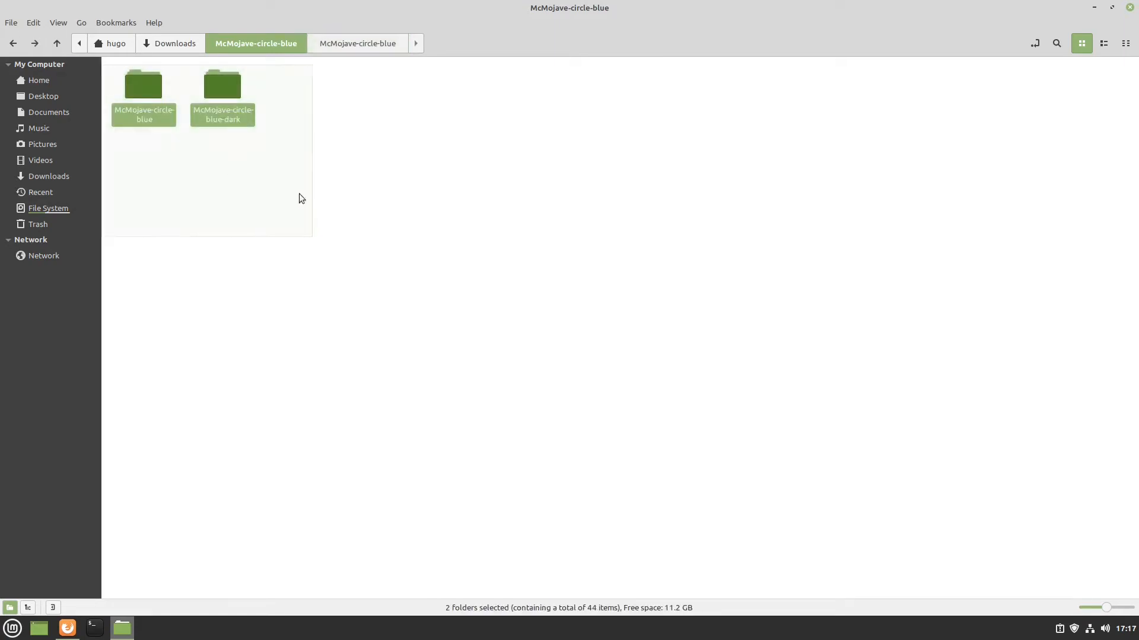
click(117, 43)
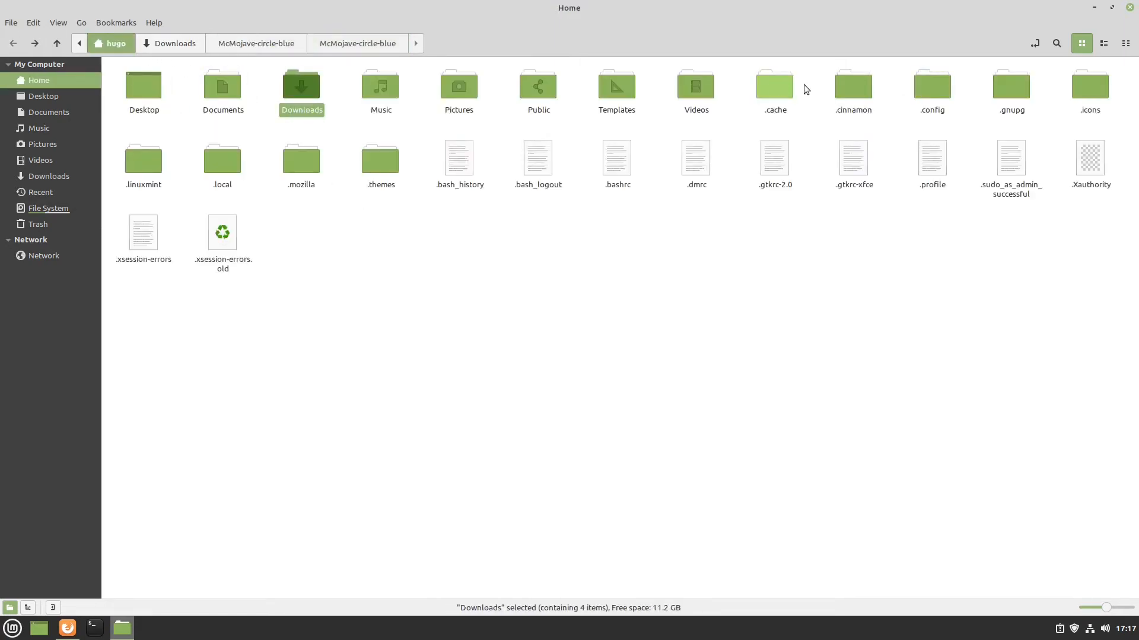
double_click(1090, 89)
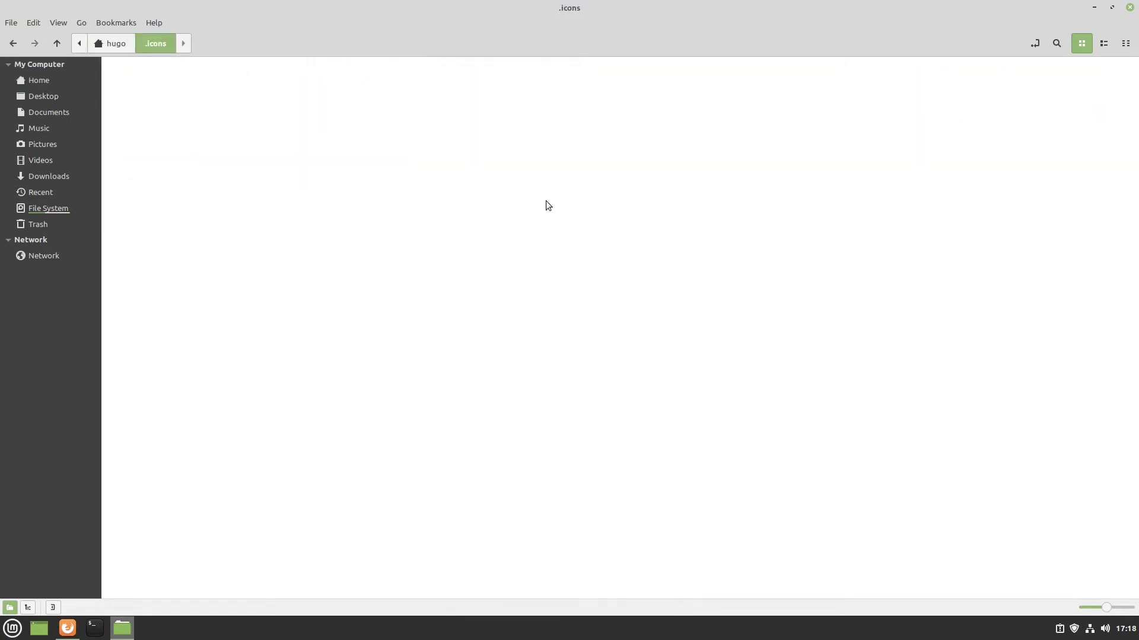
- Apply Mojave-dark-solid window borders and McMojave-circle-blue-dark icons in the Themes settings
click(12, 628)
click(29, 410)
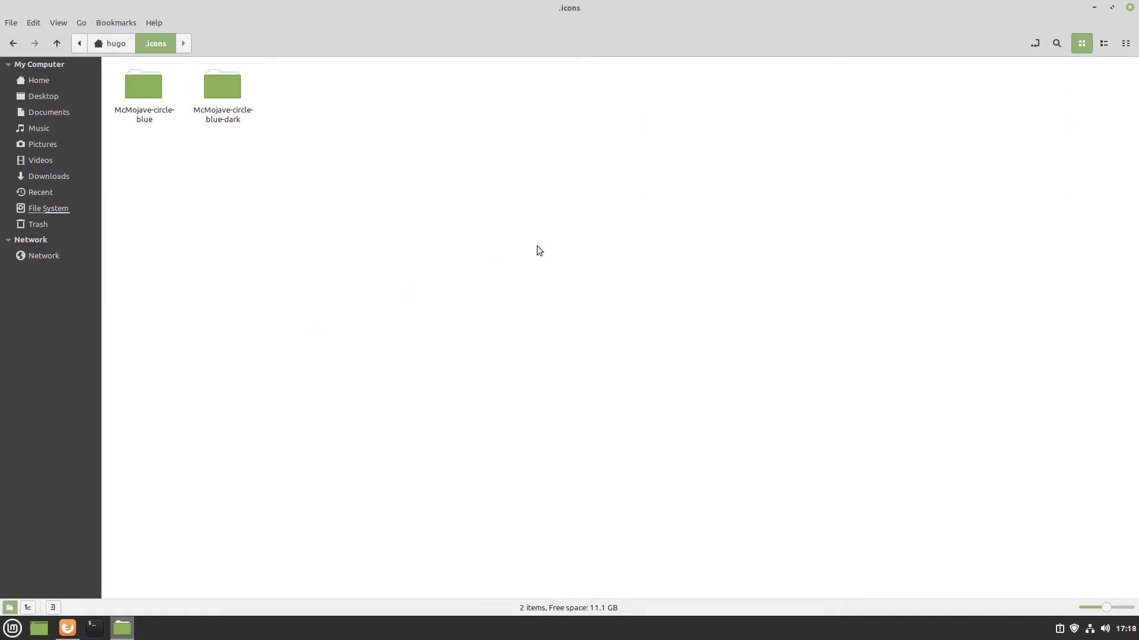
click(590, 217)
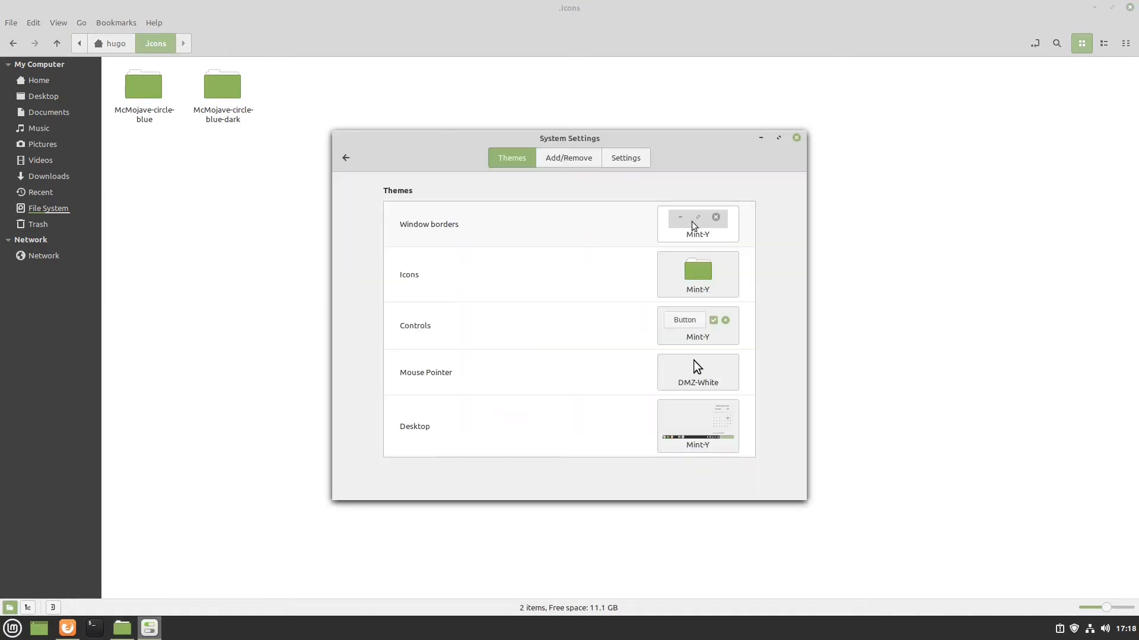
click(697, 225)
click(983, 227)
click(698, 274)
click(888, 223)
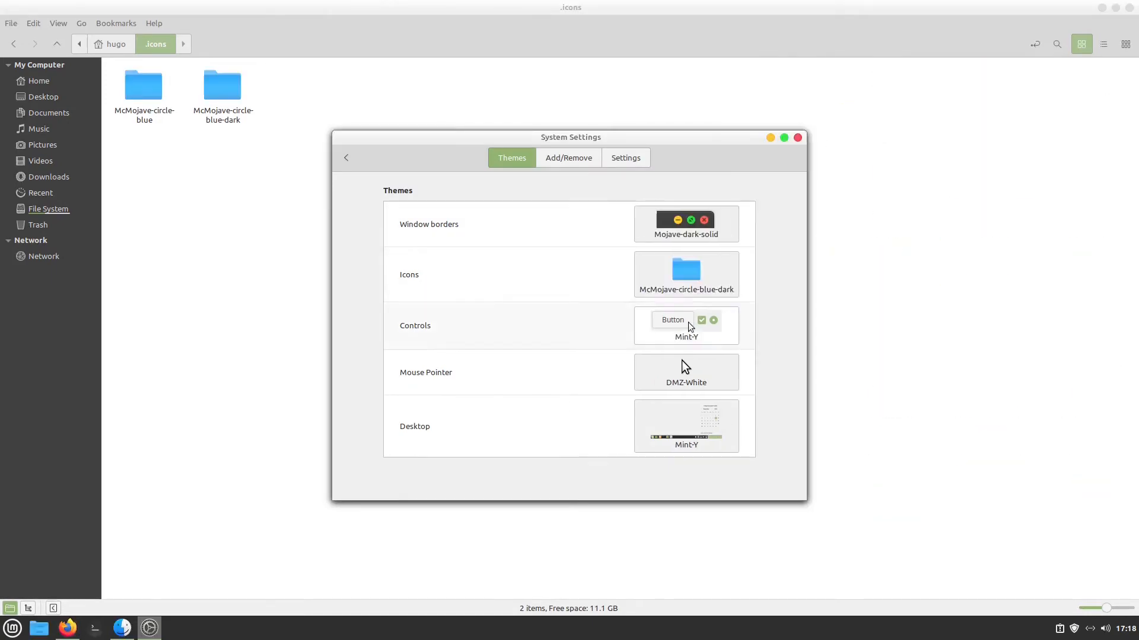
click(685, 326)
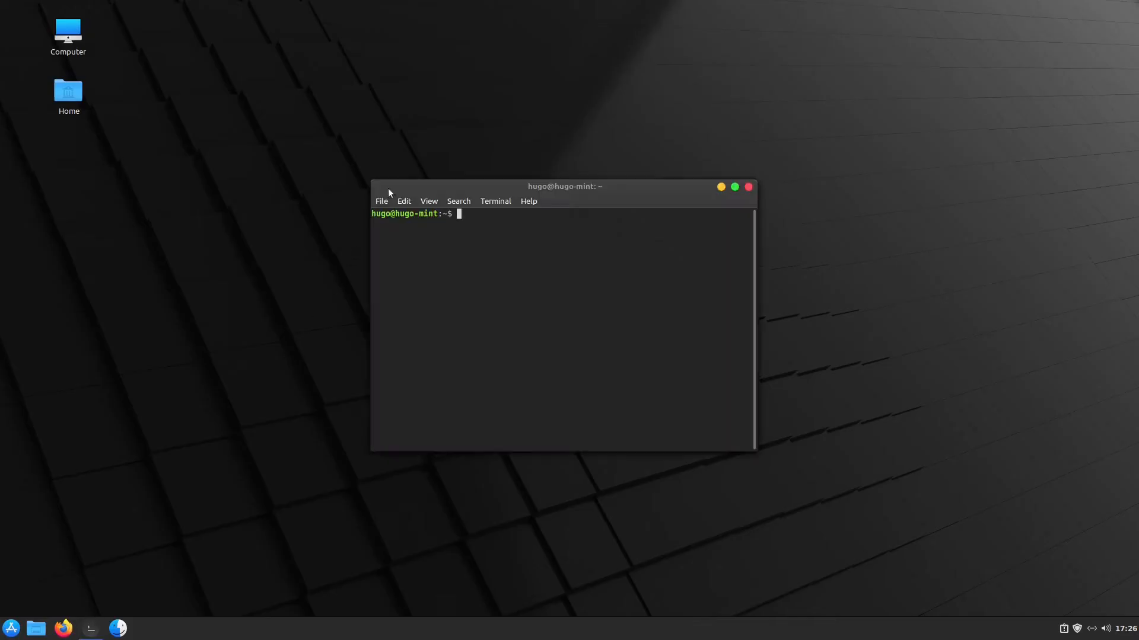
- Run sudo apt update && sudo apt upgrade, then install Plank with apt
double_click(388, 188)
text(sudo )
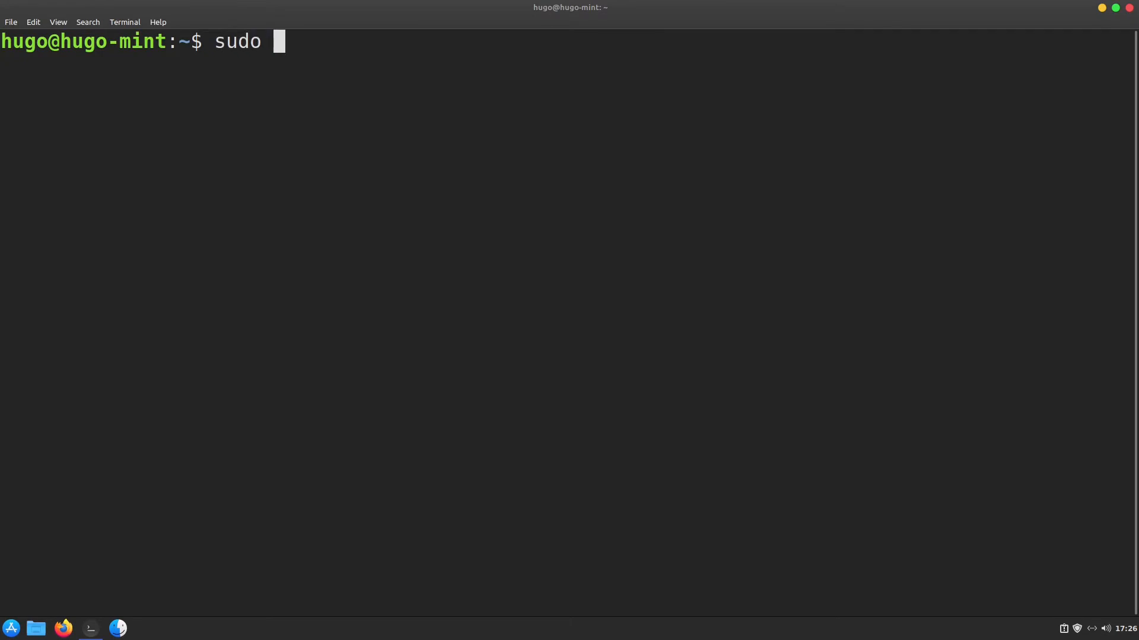
text(apt update )
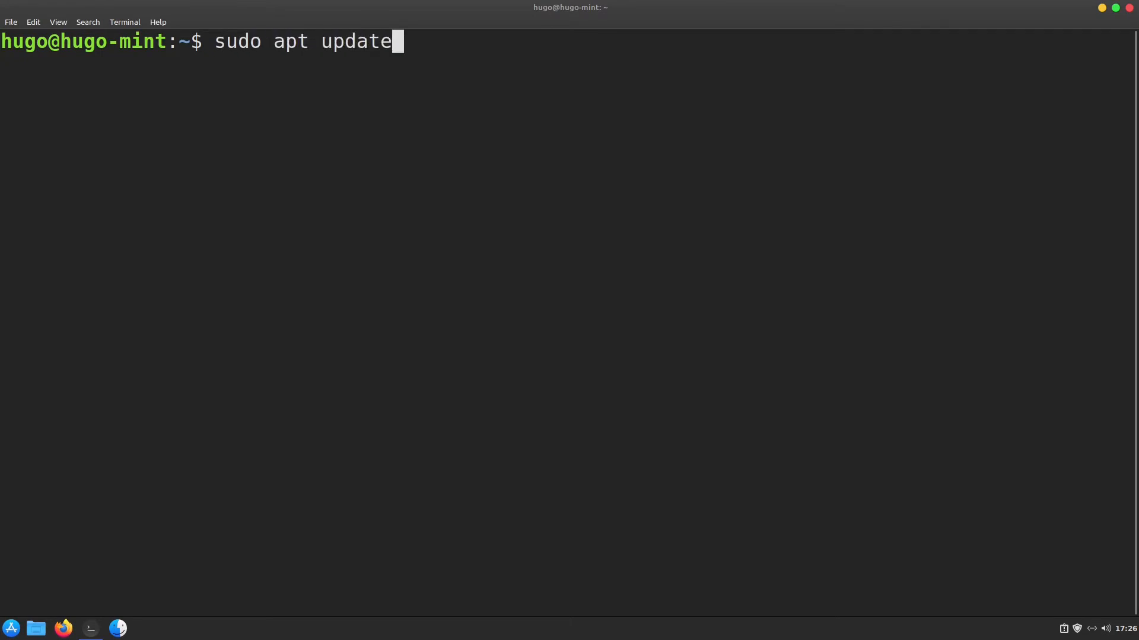
text(&& sudo )
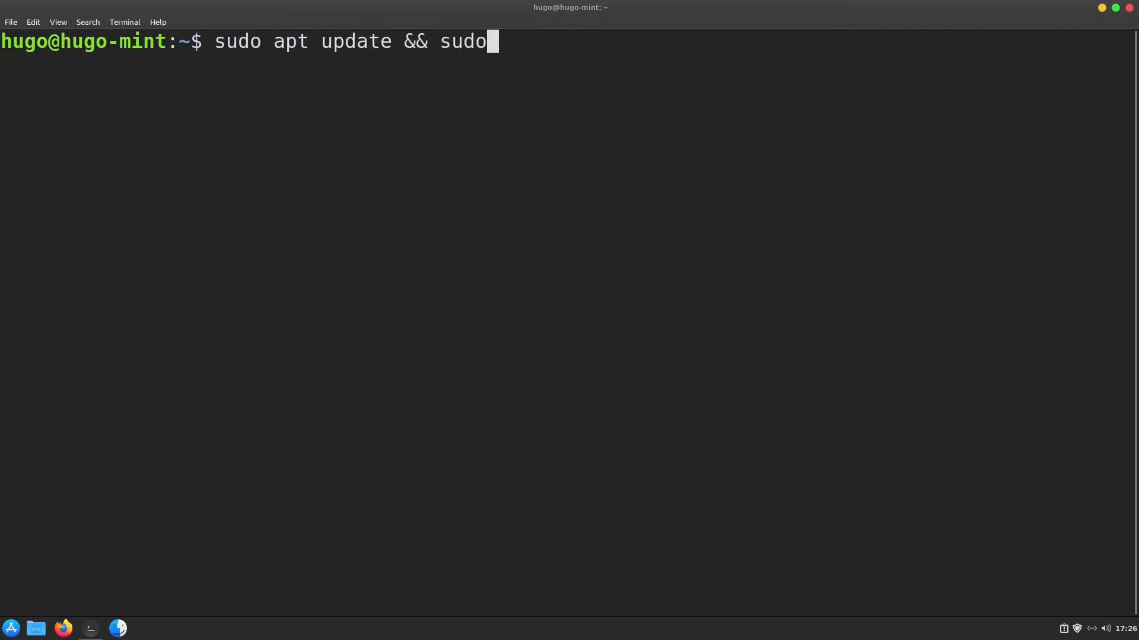
text(apt )
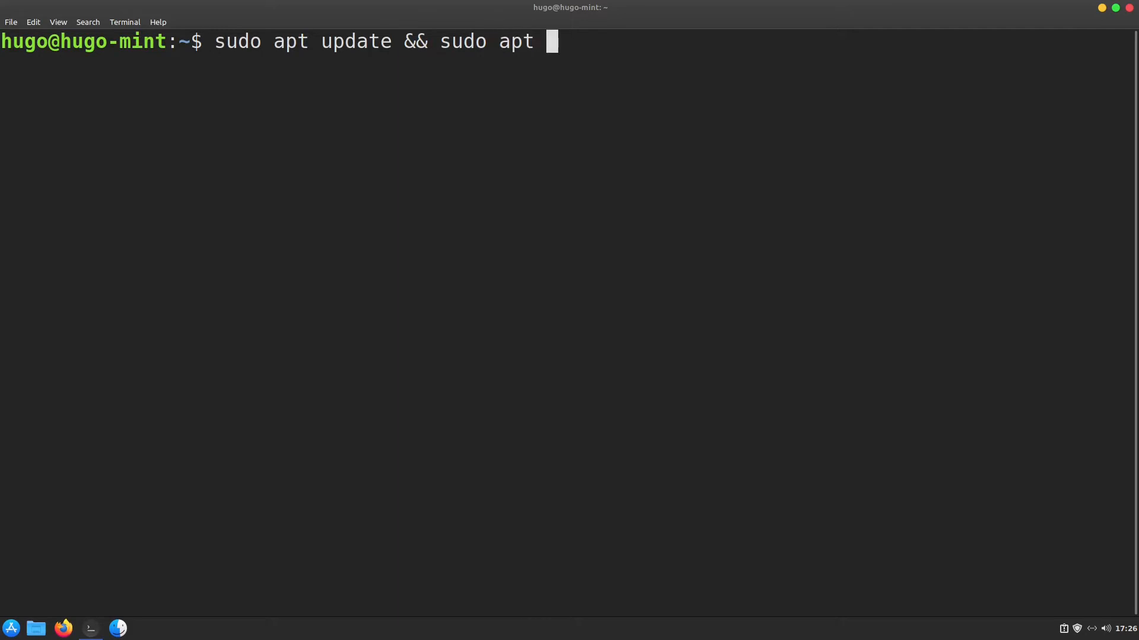
text(upgrade)
key(Return)
text(**)
key(Return)
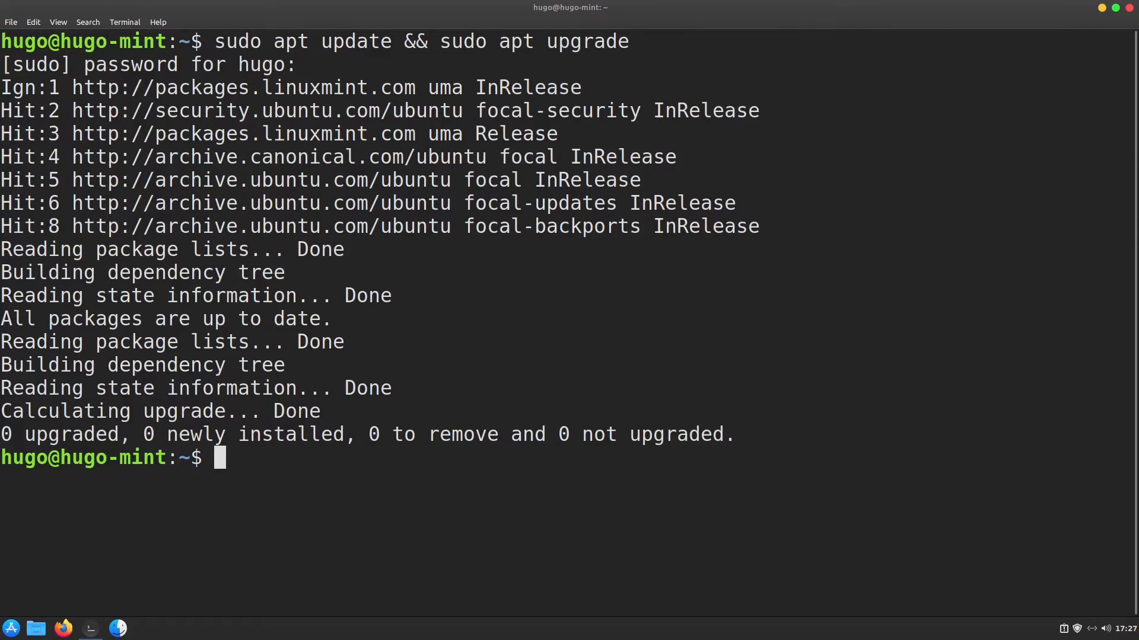
text(sudo a)
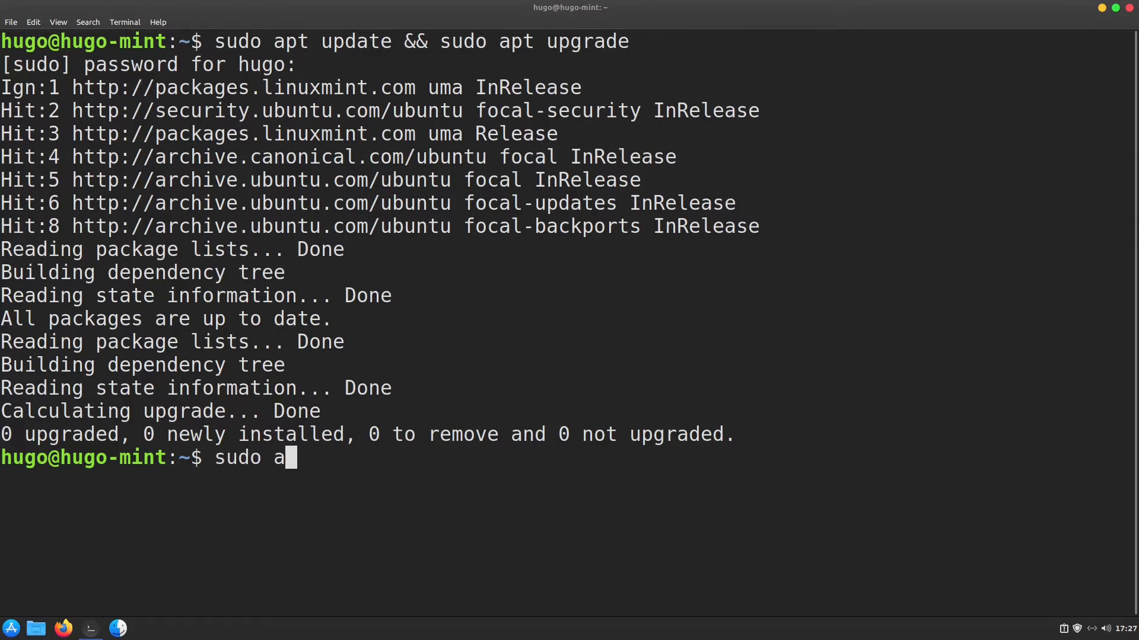
text(pt install p)
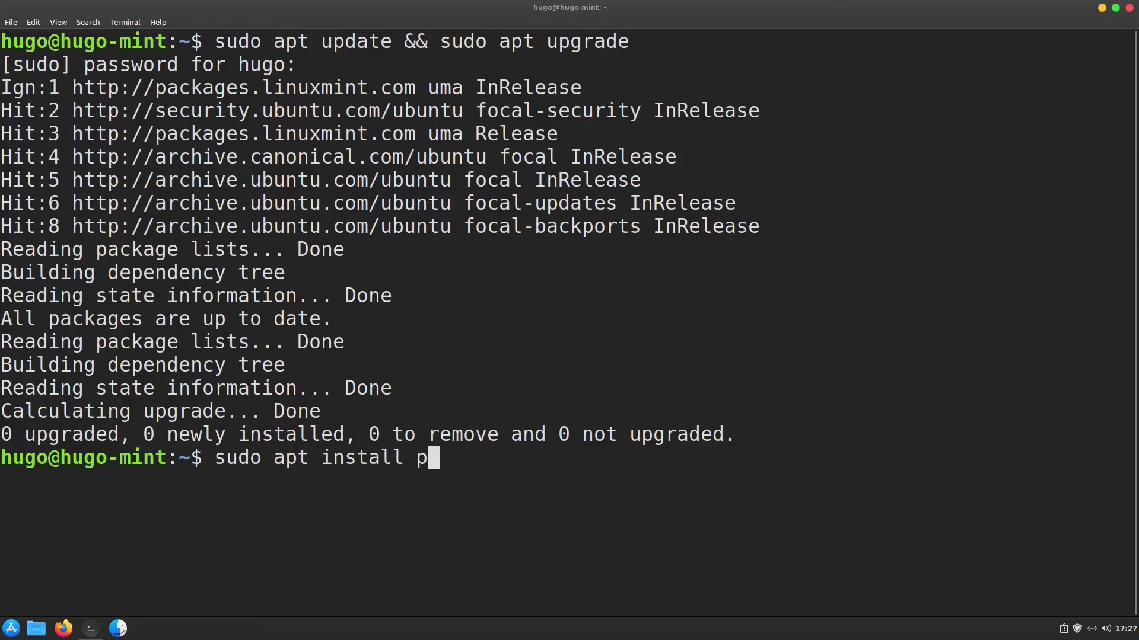
text(lank)
key(Return)
text(y)
key(Return)
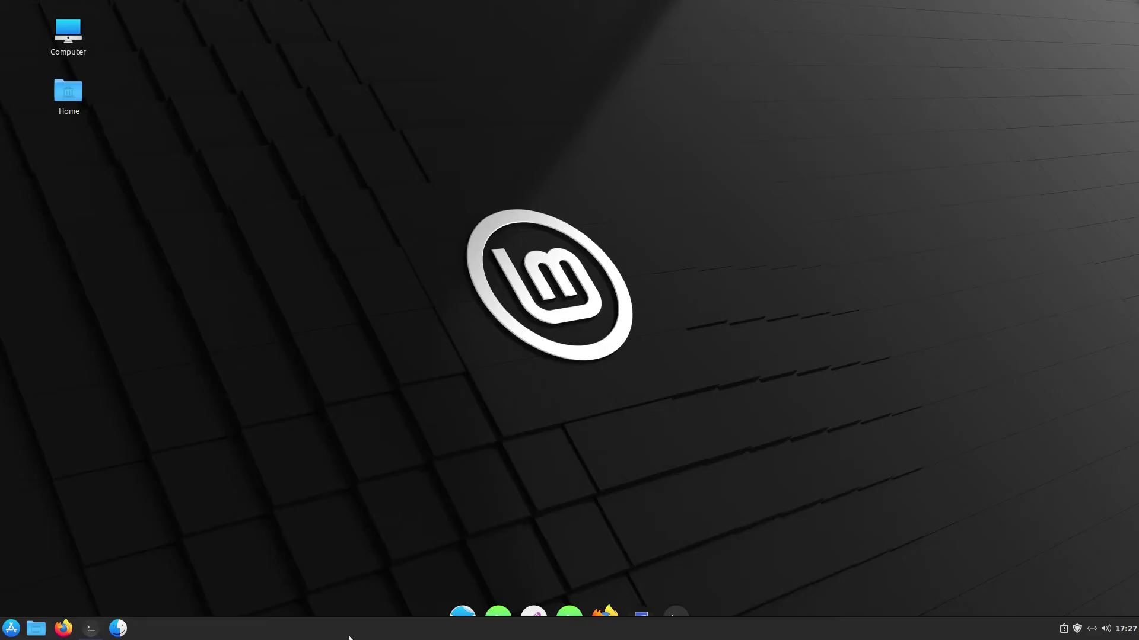
- Move the Cinnamon panel to the top of the screen
right_click(350, 637)
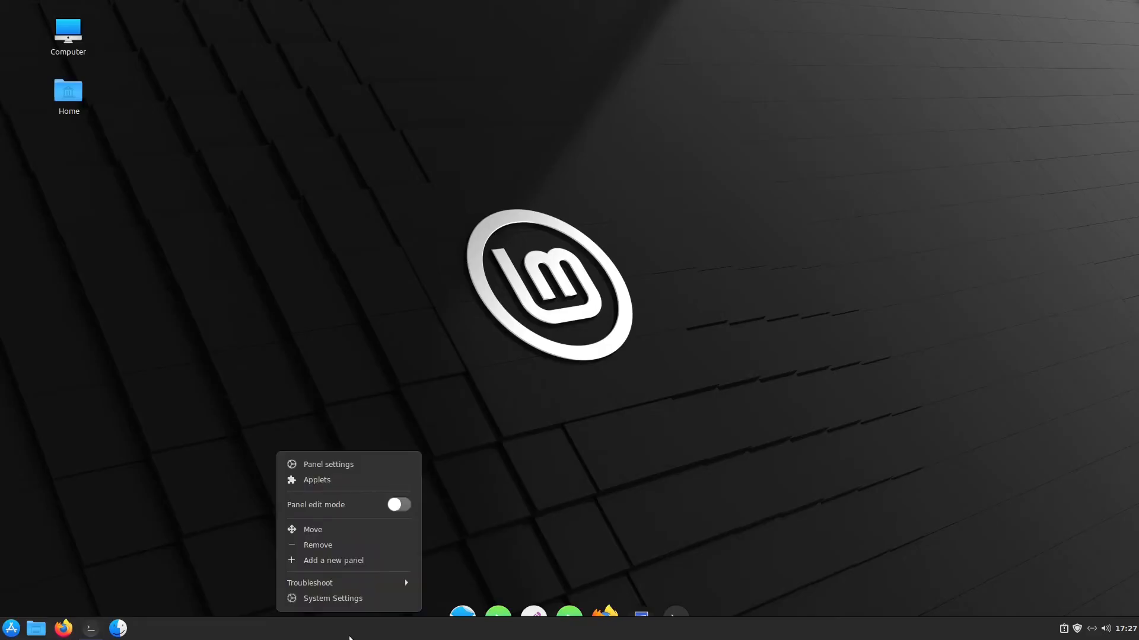
click(313, 529)
click(385, 12)
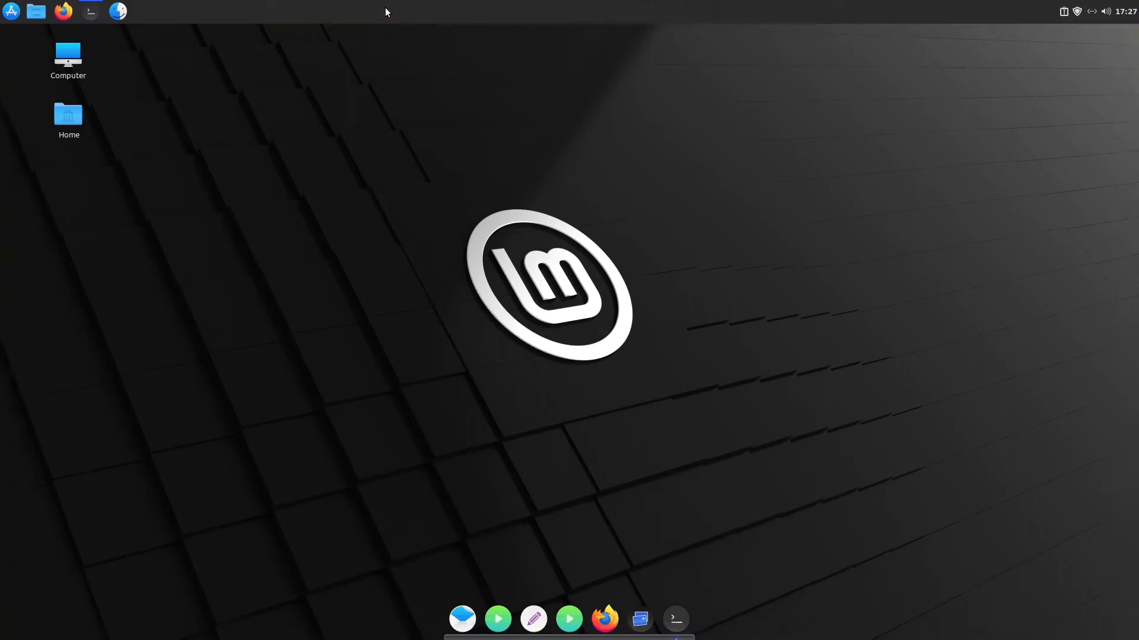
- Enable Icon Zoom in Plank preferences and add the Trash docklet to the dock
right_click(589, 625)
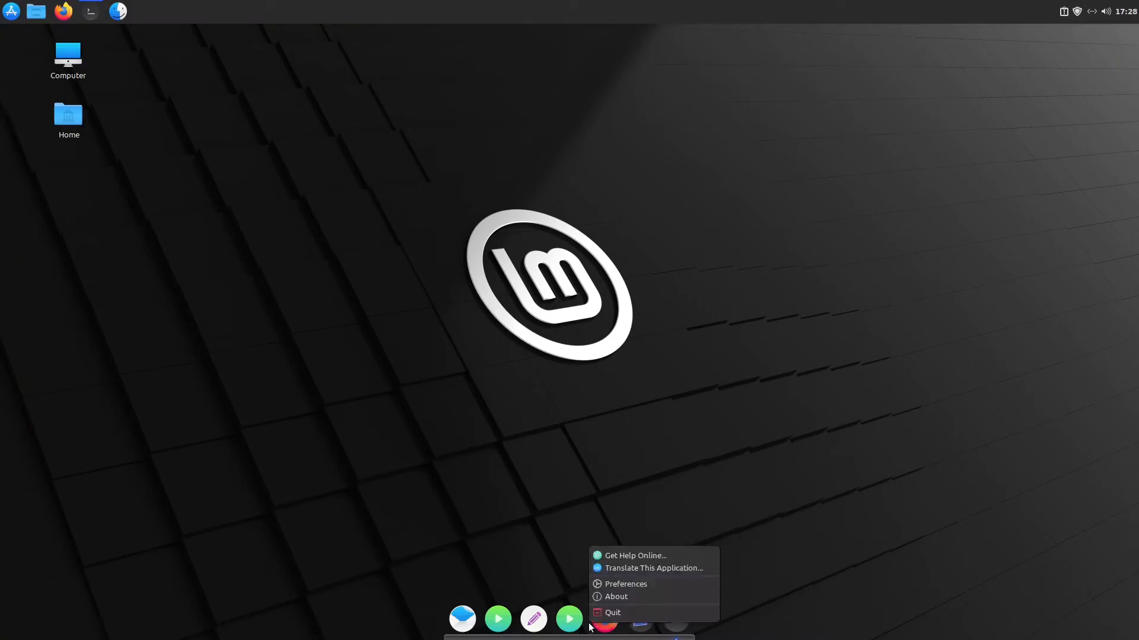
click(603, 584)
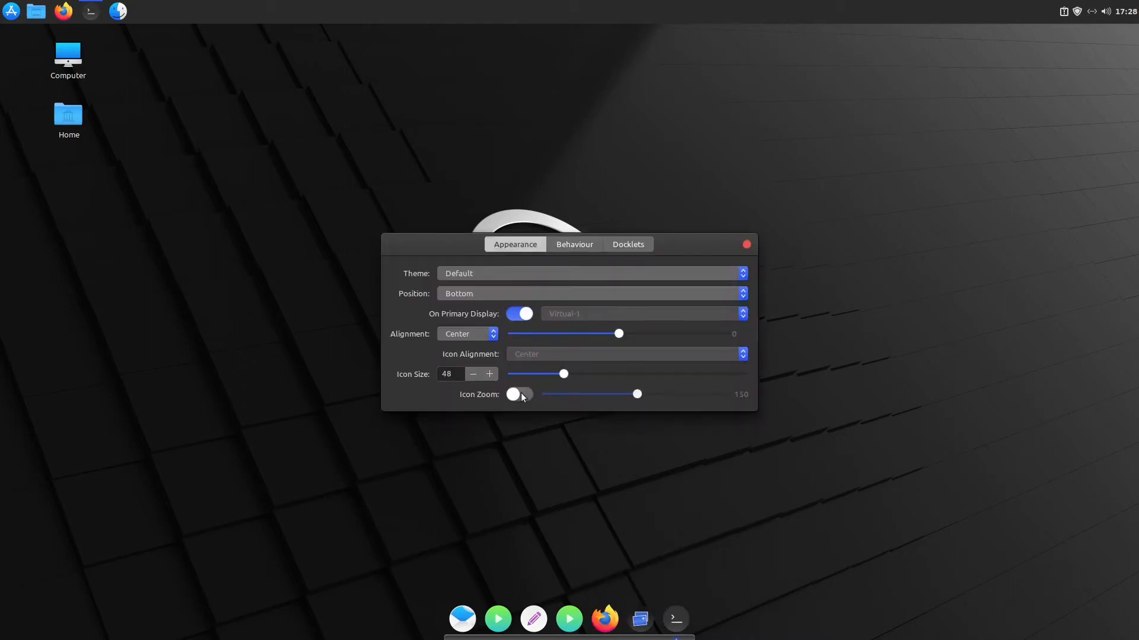
click(520, 394)
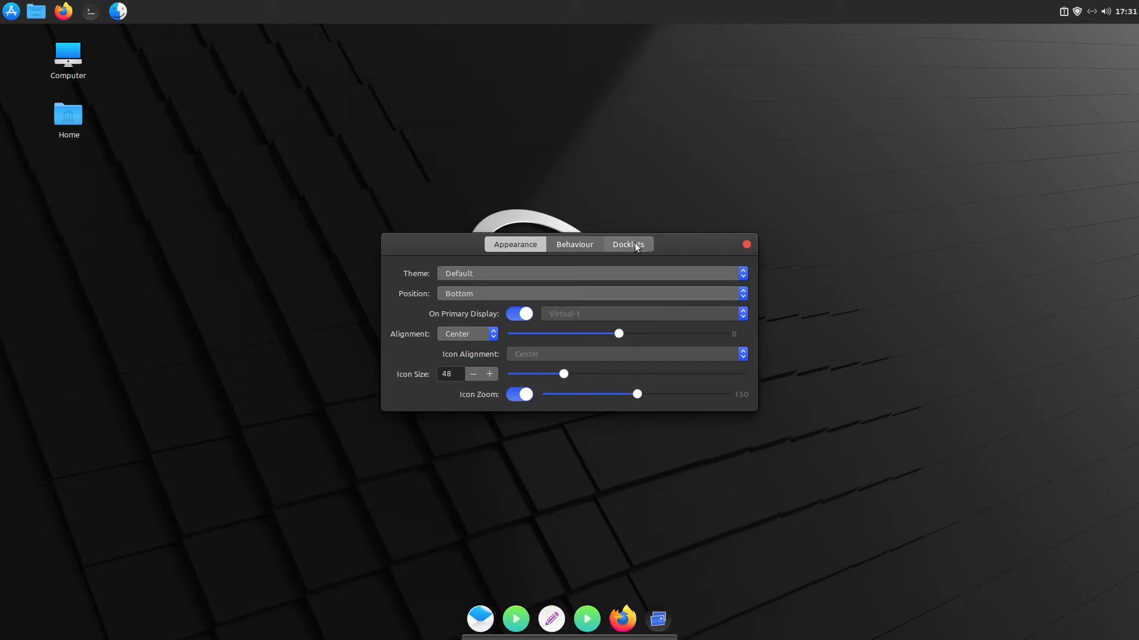
click(634, 243)
mouse_move(444, 383)
mouse_down()
mouse_move(659, 574)
mouse_move(660, 619)
mouse_up()
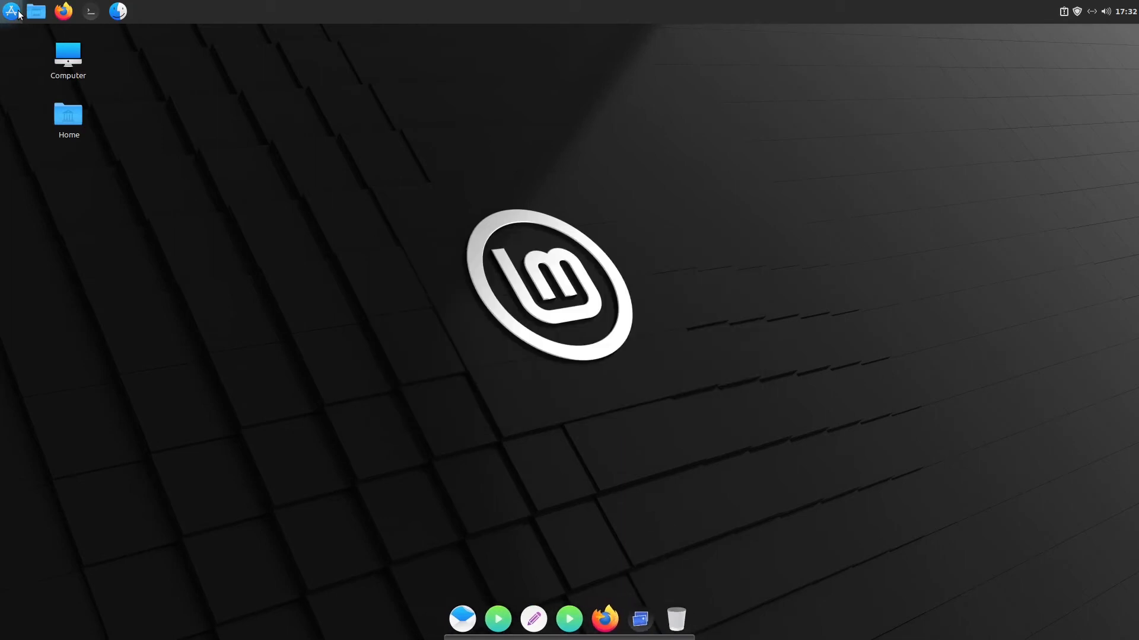
- Add Plank to Startup Applications so it launches at login
click(12, 11)
click(32, 118)
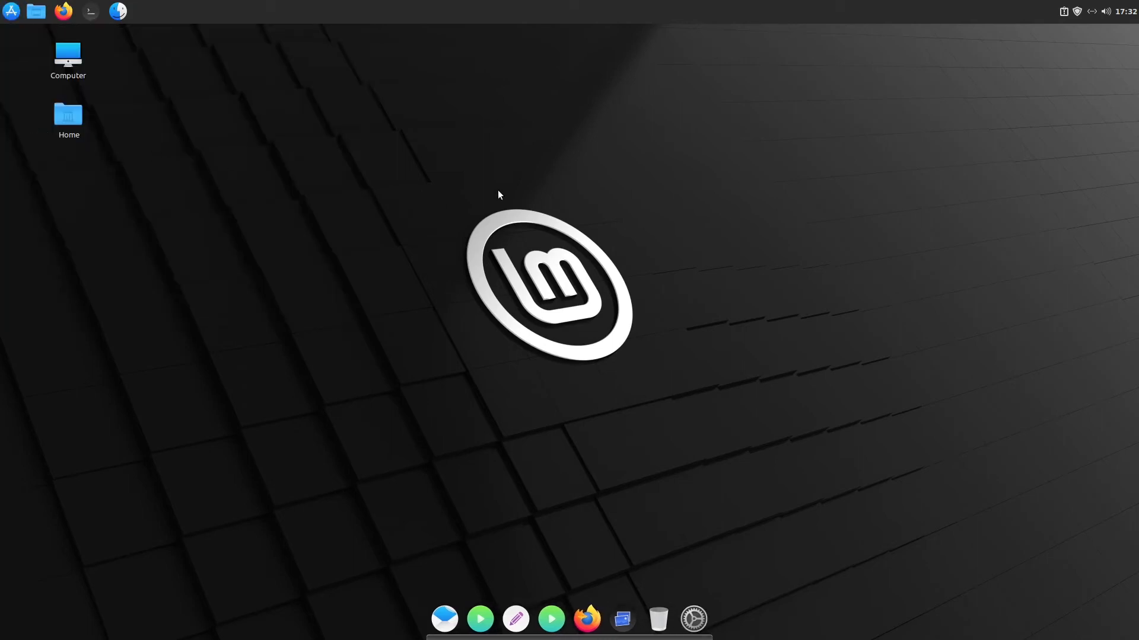
click(730, 431)
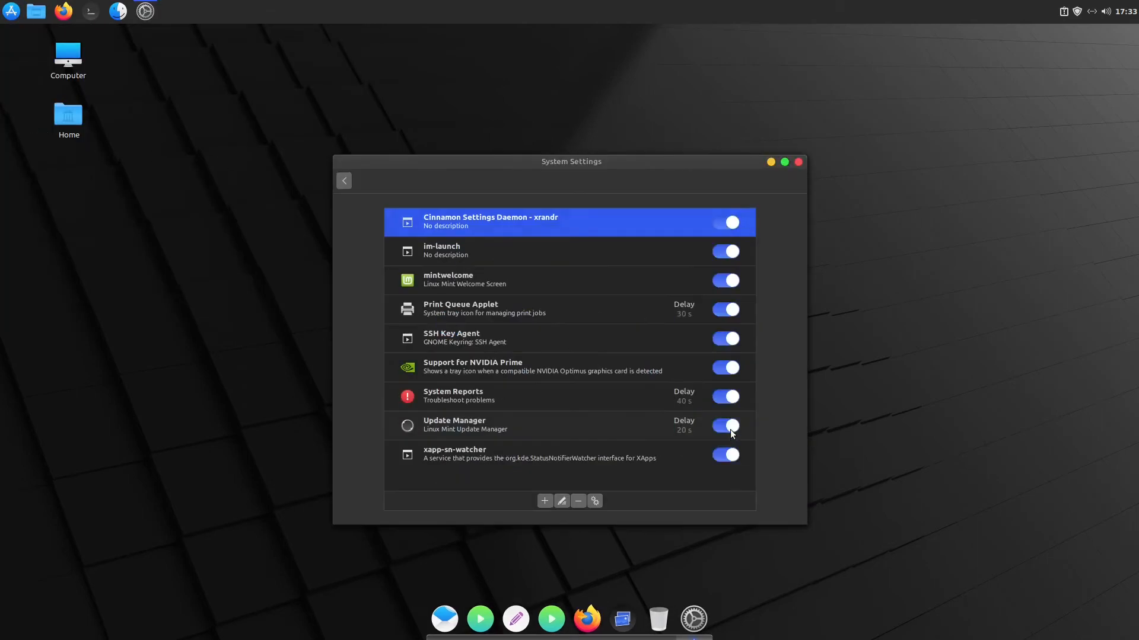
click(547, 499)
click(551, 528)
scroll(539, 384, down, 5)
click(628, 409)
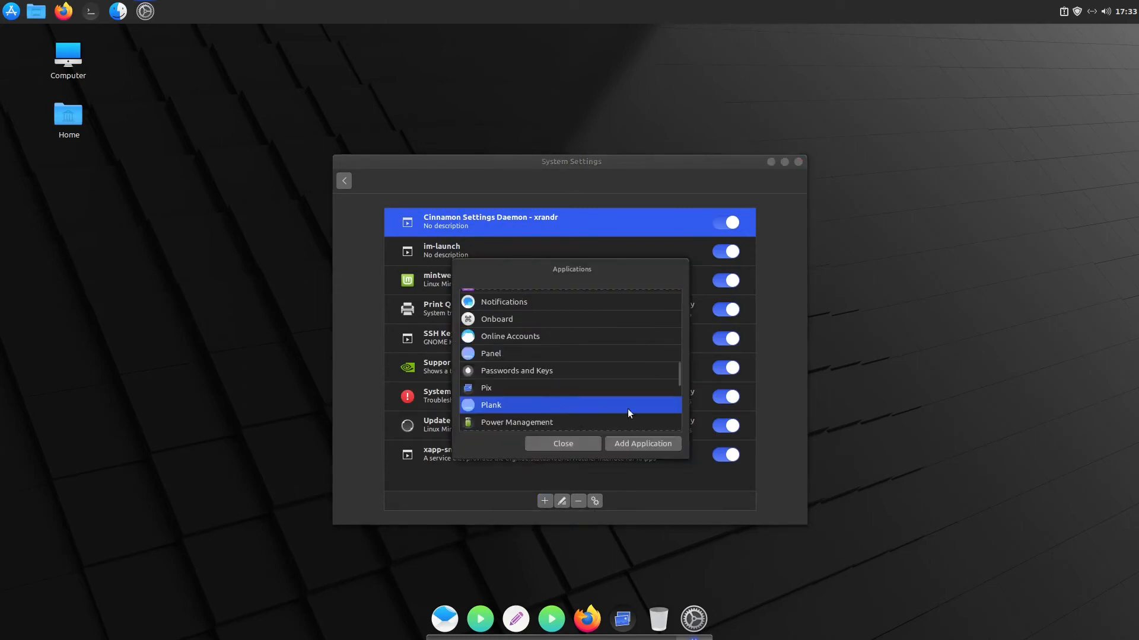
click(651, 444)
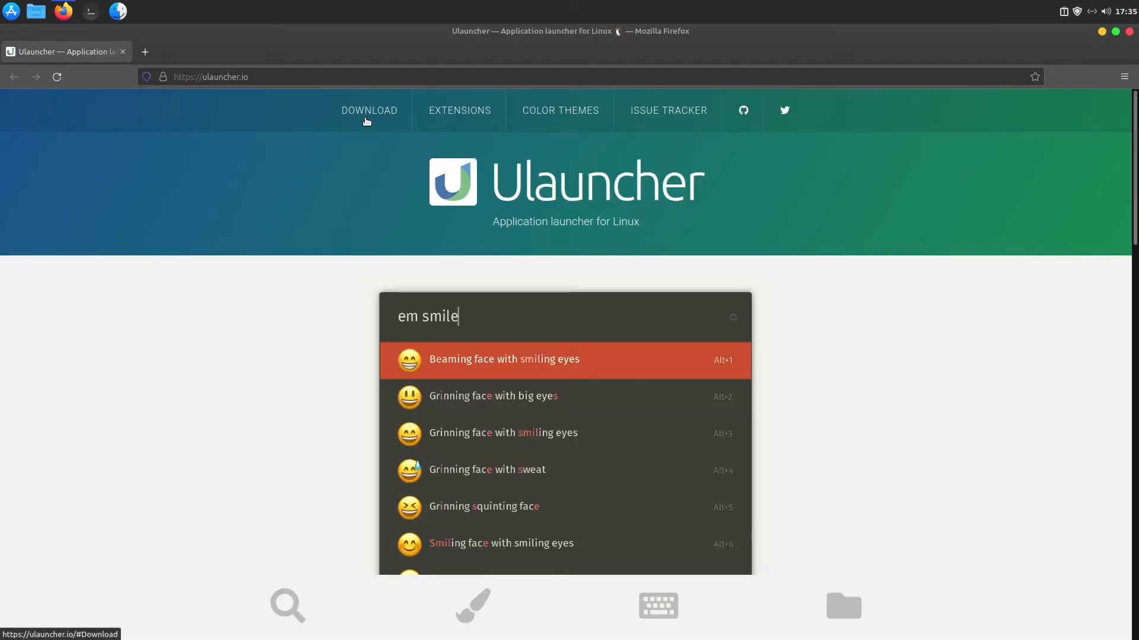
- Download the Ulauncher .deb from ulauncher.io and install it with the package installer
click(372, 111)
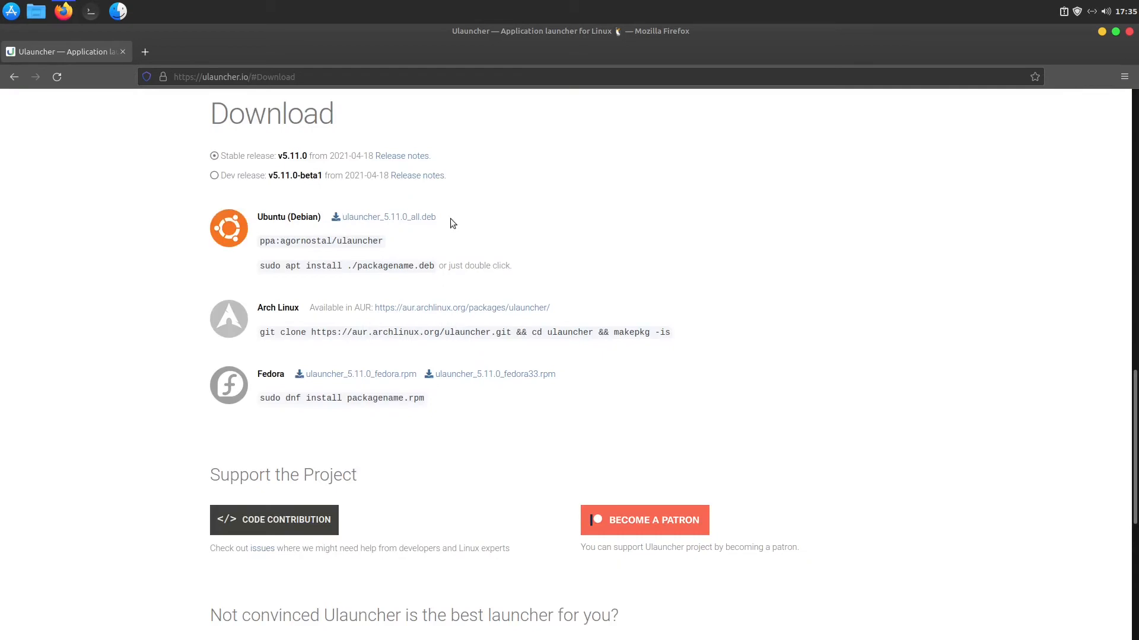
click(383, 218)
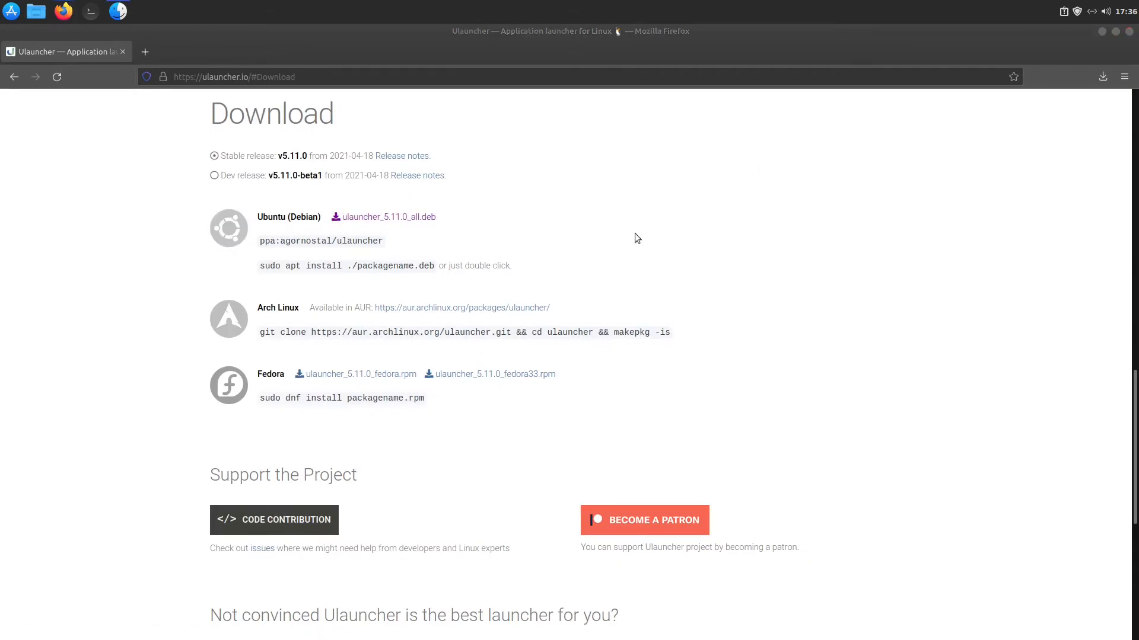
double_click(610, 231)
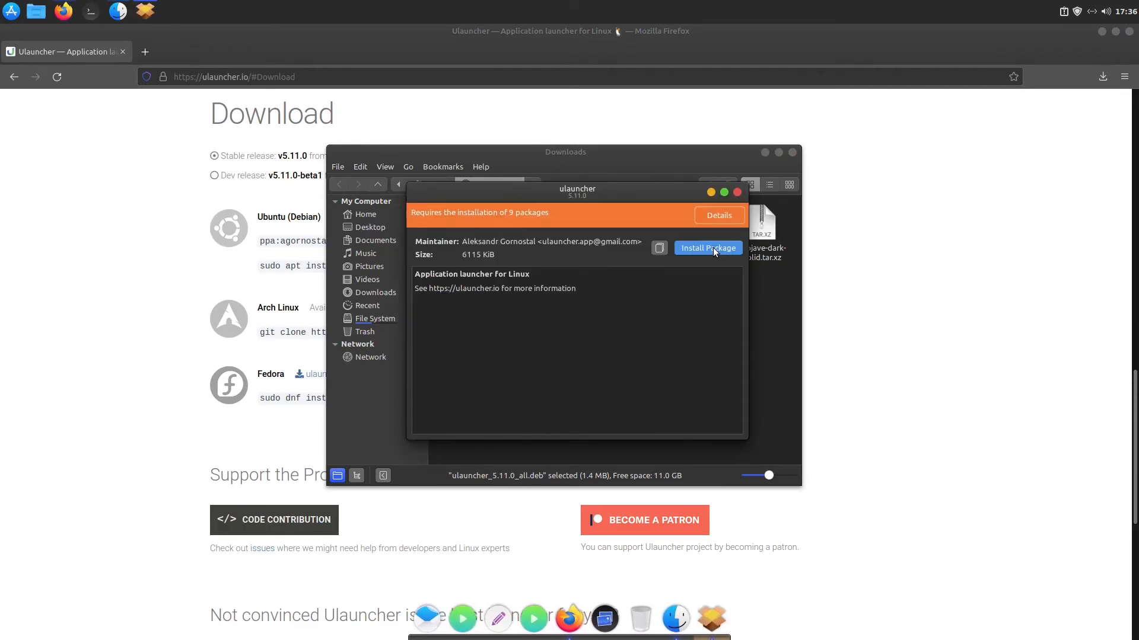
click(713, 247)
text(••••)
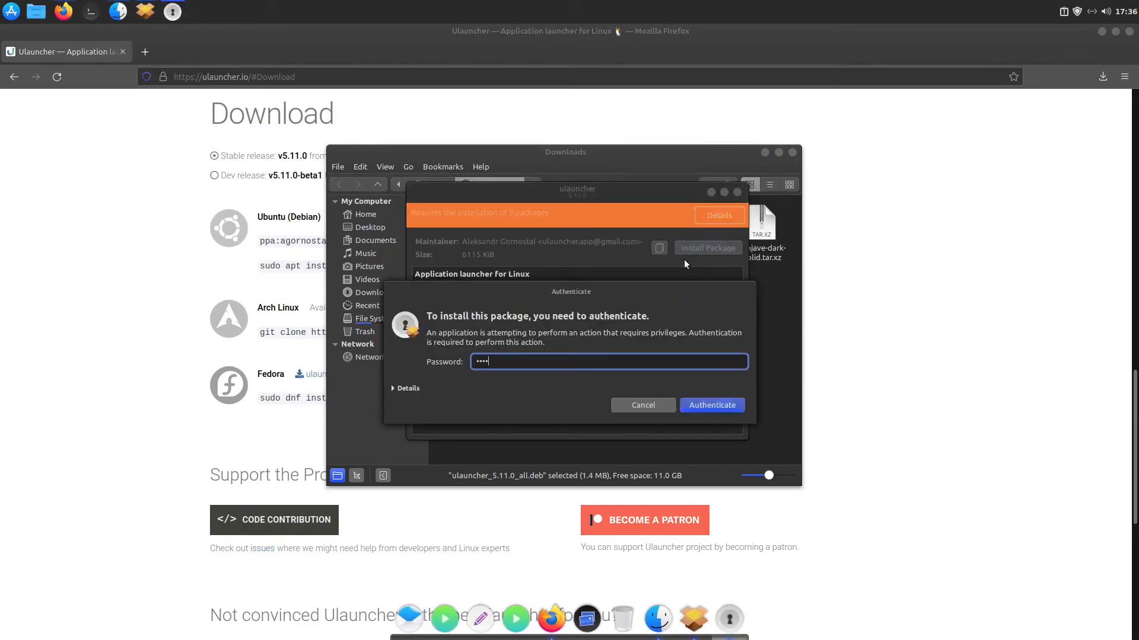
key(Return)
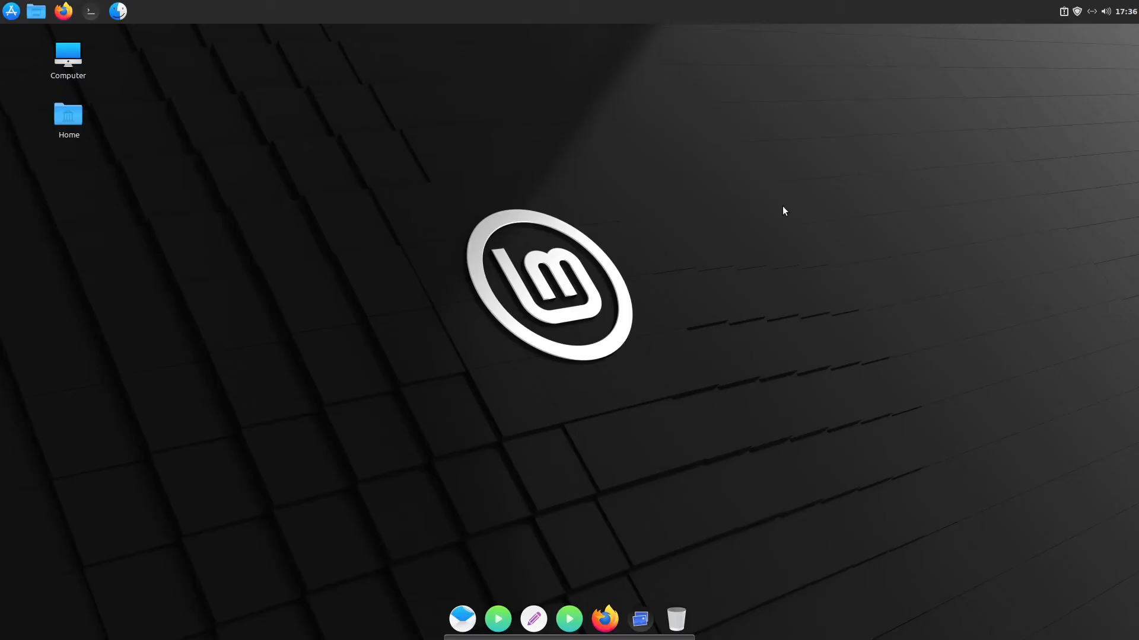
- Launch Ulauncher, summon it with Ctrl+Space and check its preferences
click(11, 12)
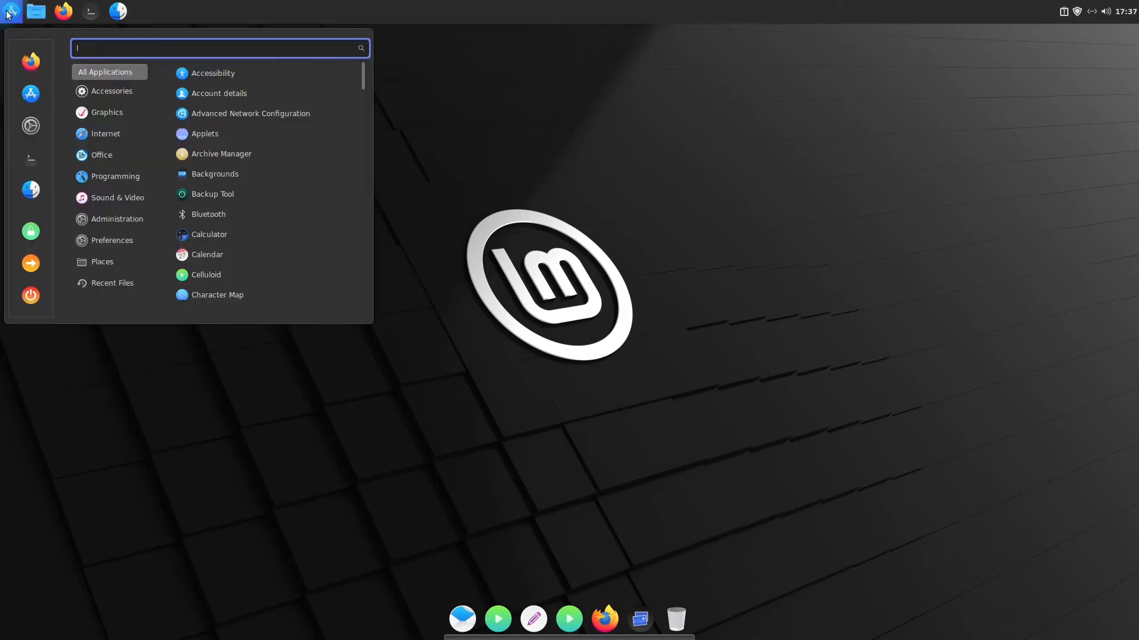
text(ulaunch)
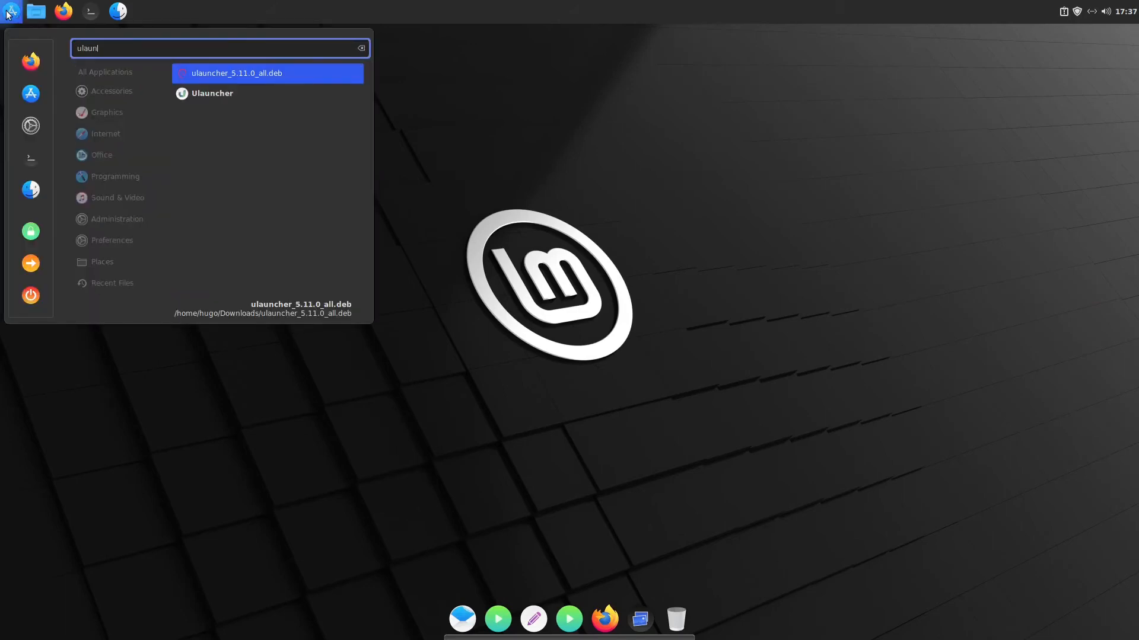
key(Return)
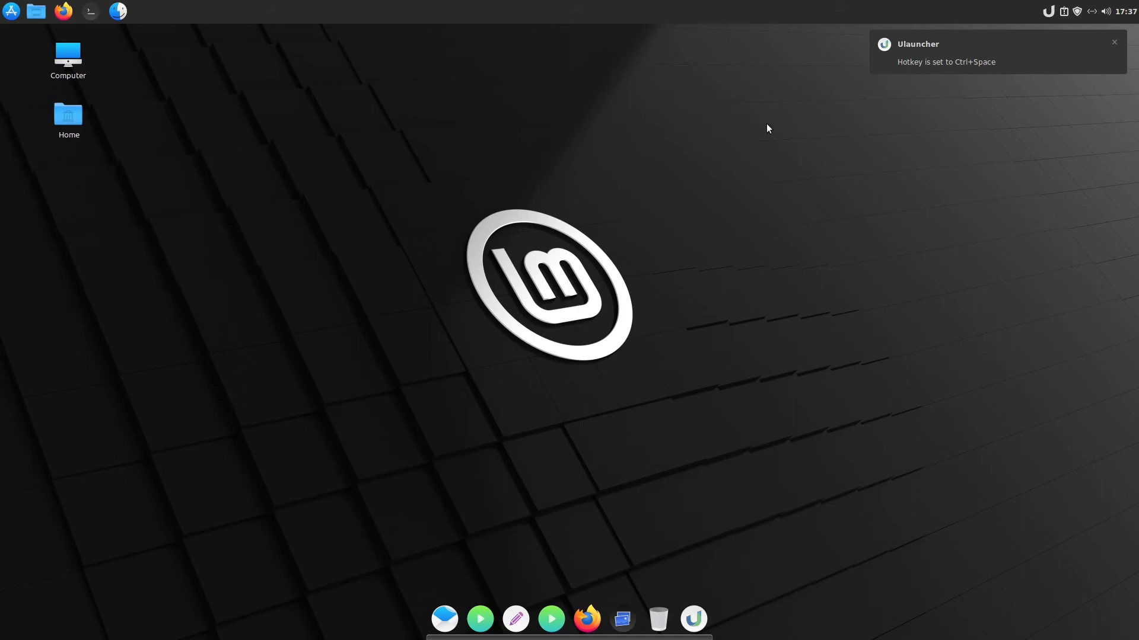
key(ctrl+space)
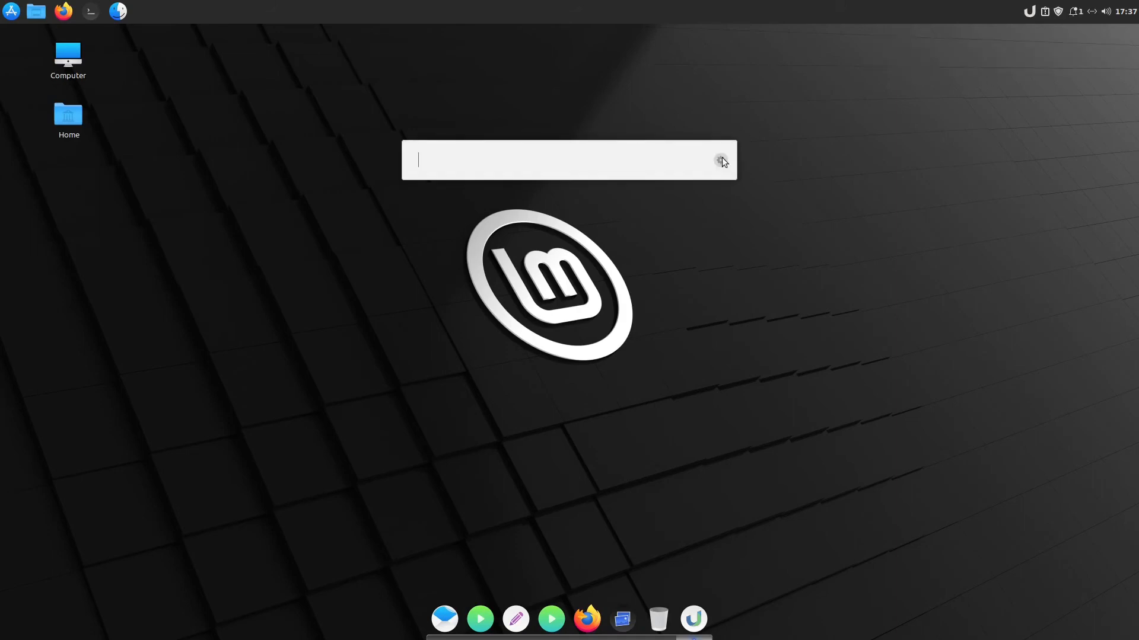
click(723, 161)
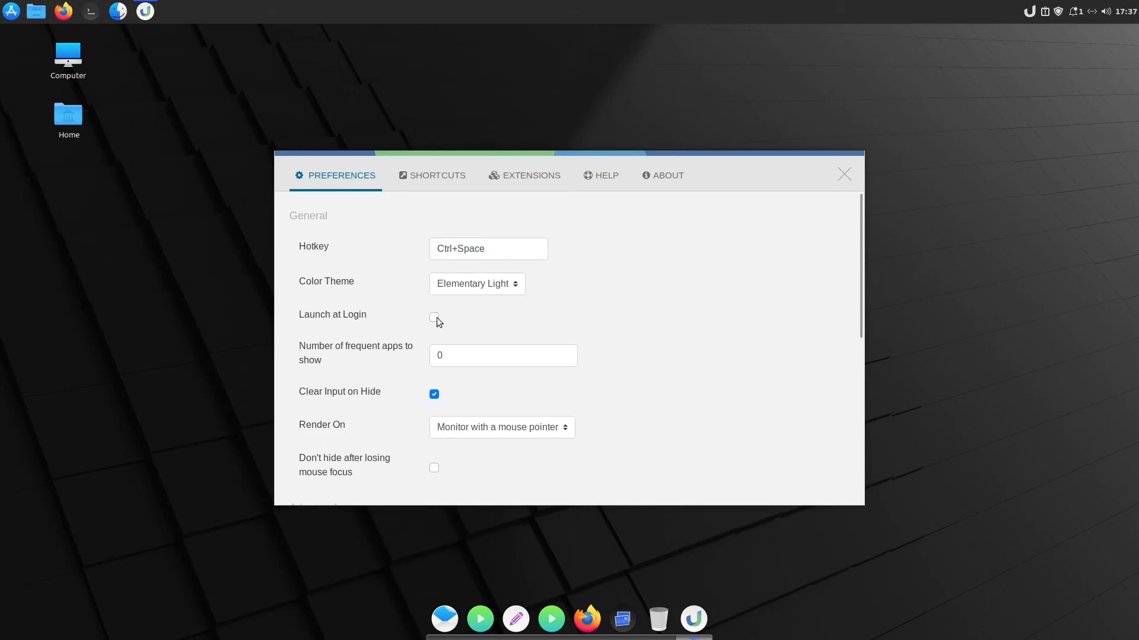
click(844, 174)
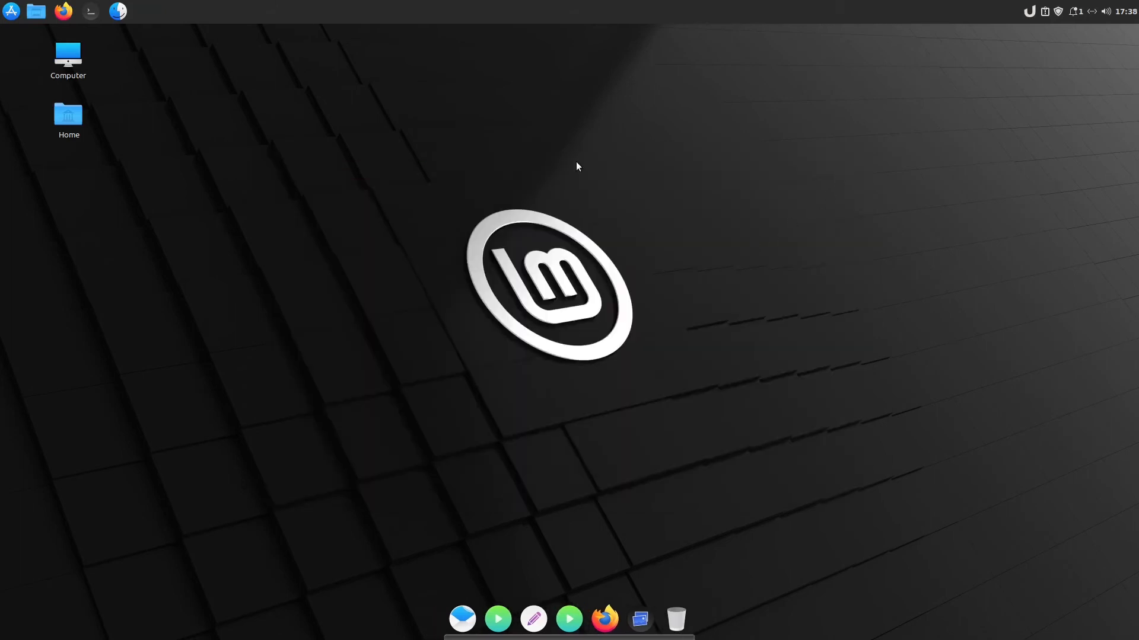
- Search 'file' in Ulauncher and launch the Files app
key(ctrl+space)
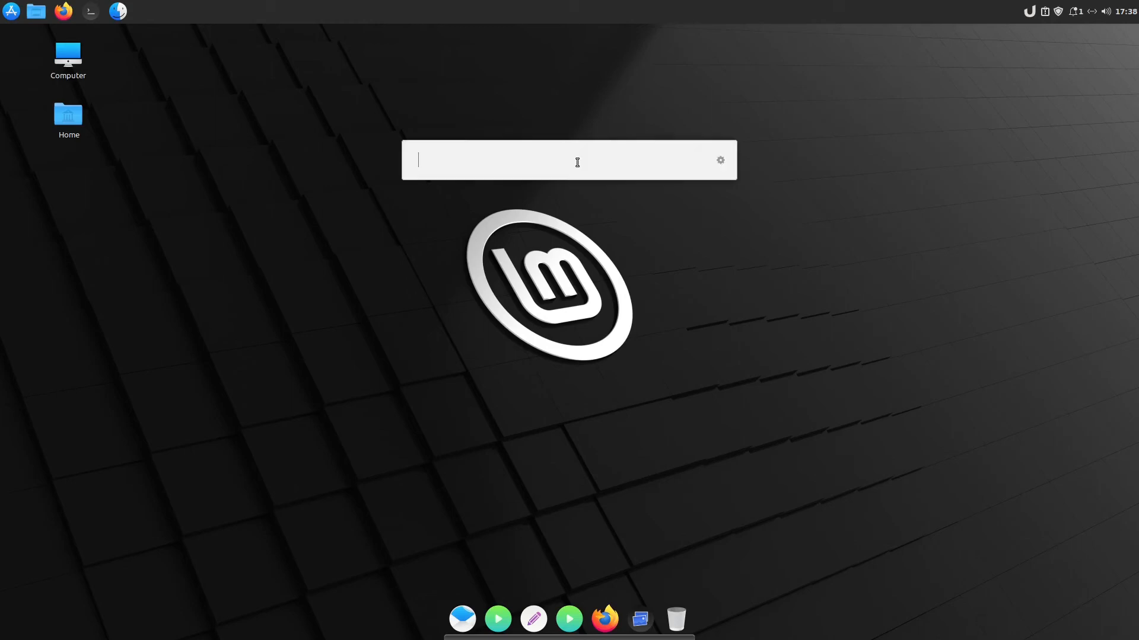
text(f)
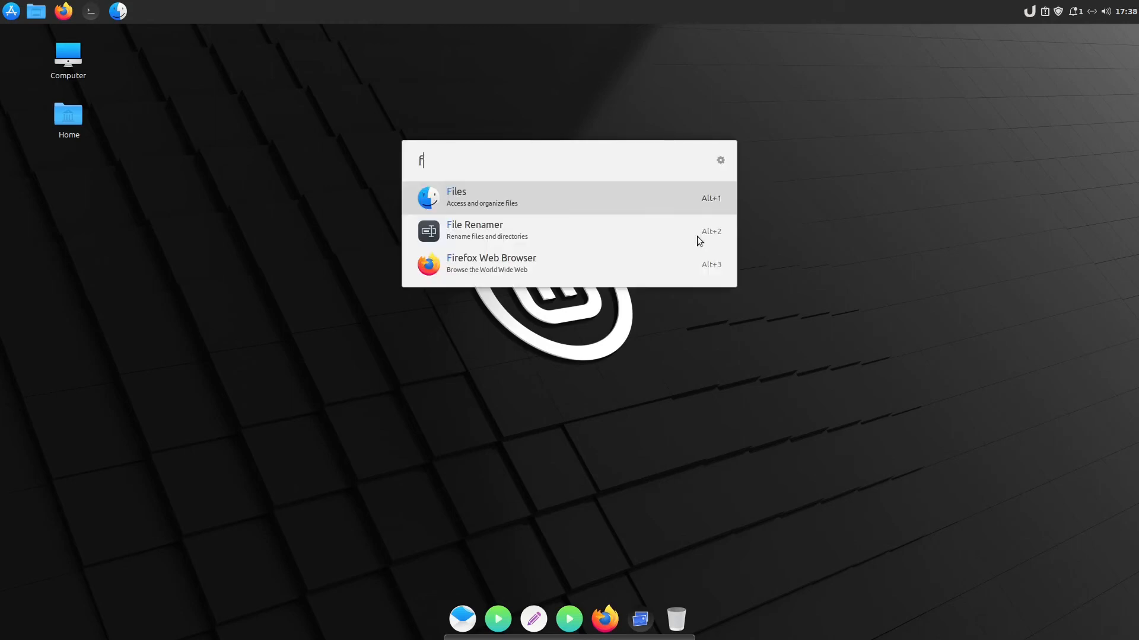
text(ile)
key(Return)
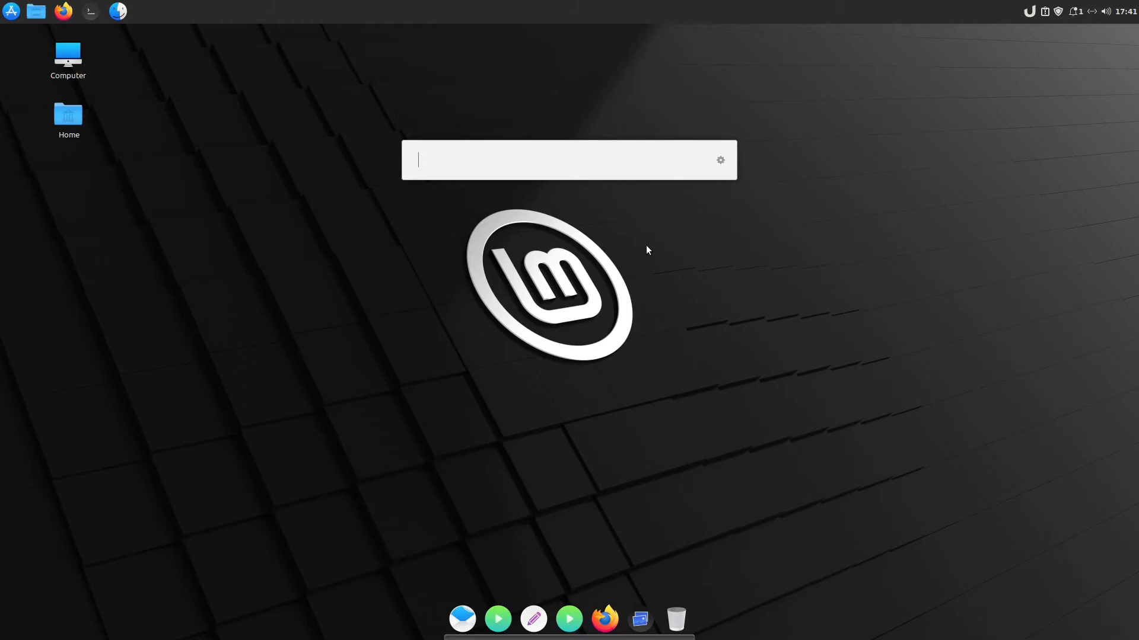
- Review Ulauncher preferences and cancel the New Hotkey dialog, keeping Ctrl+Space
click(720, 163)
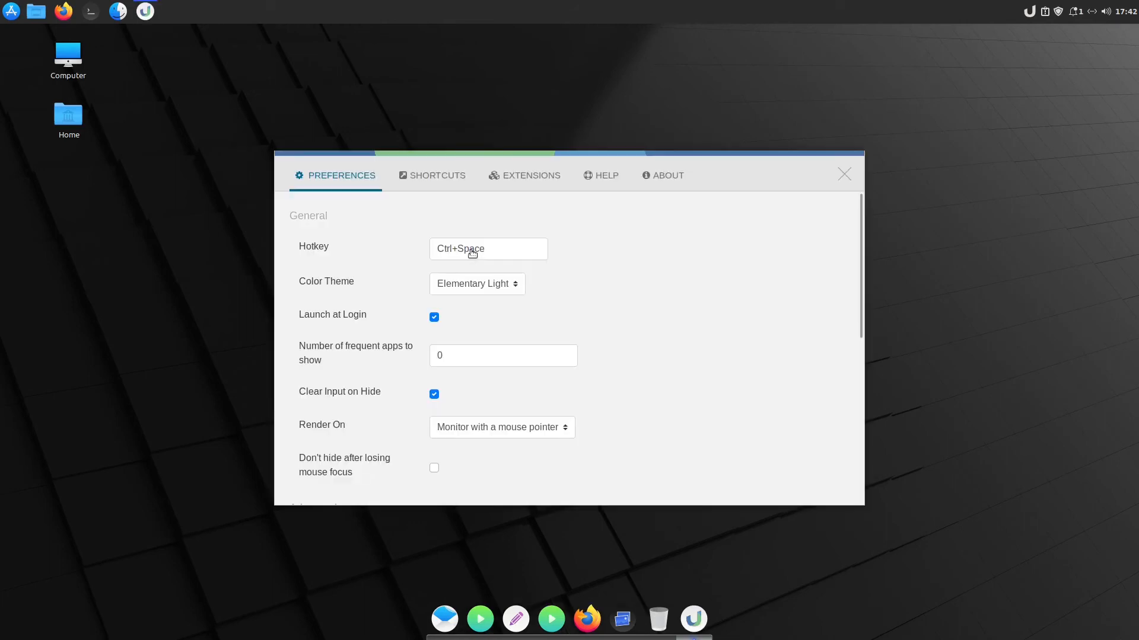
click(473, 253)
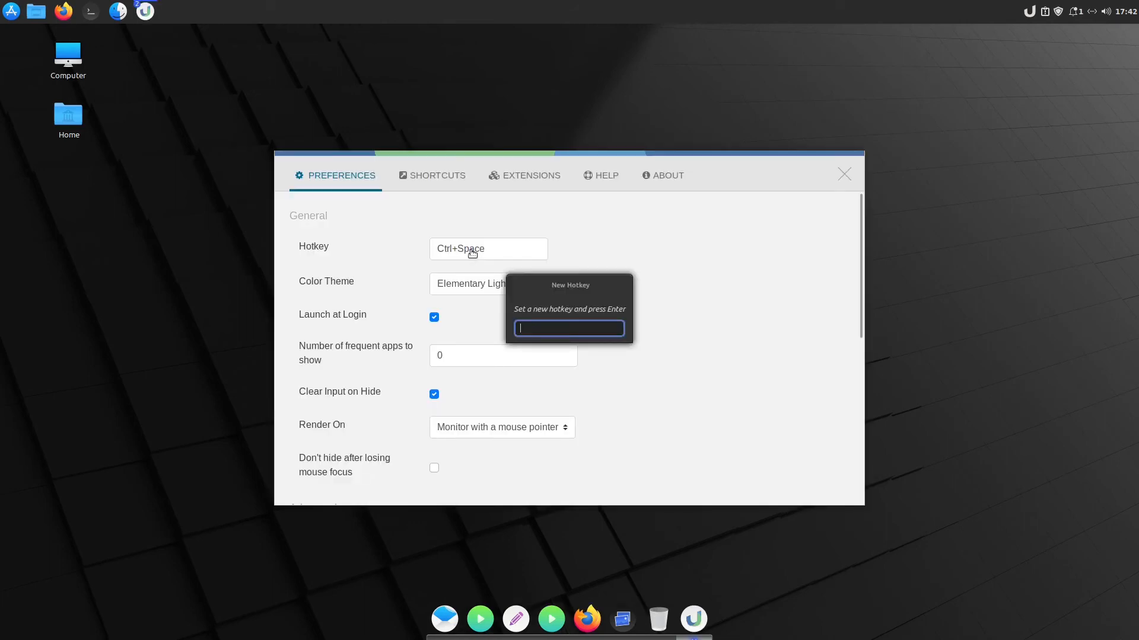
key(alt+space)
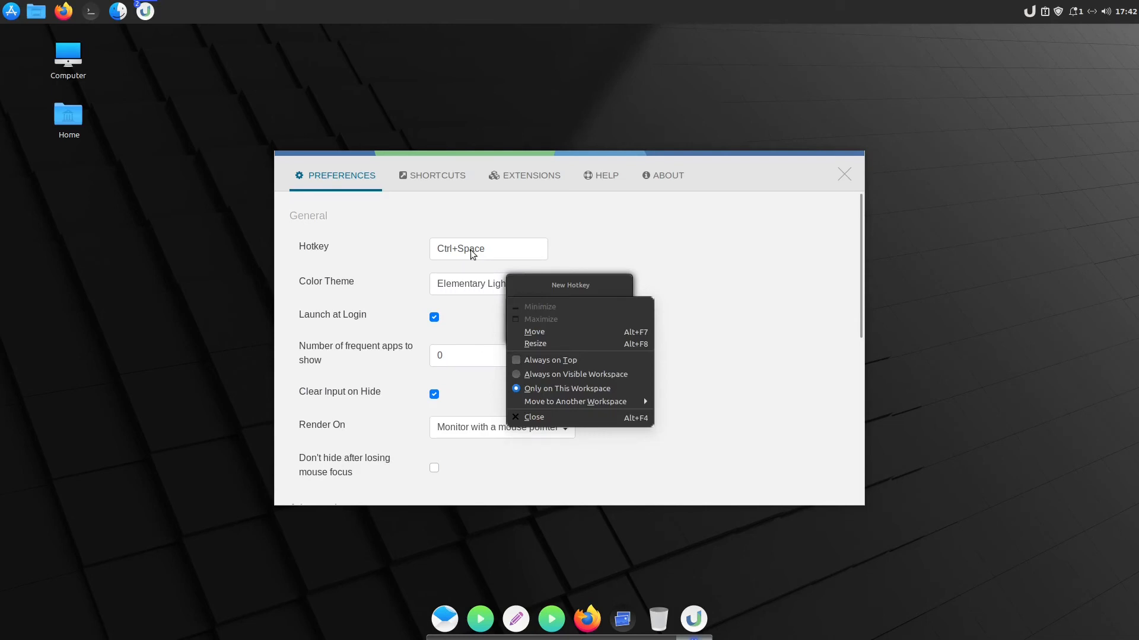
click(582, 283)
key(Escape)
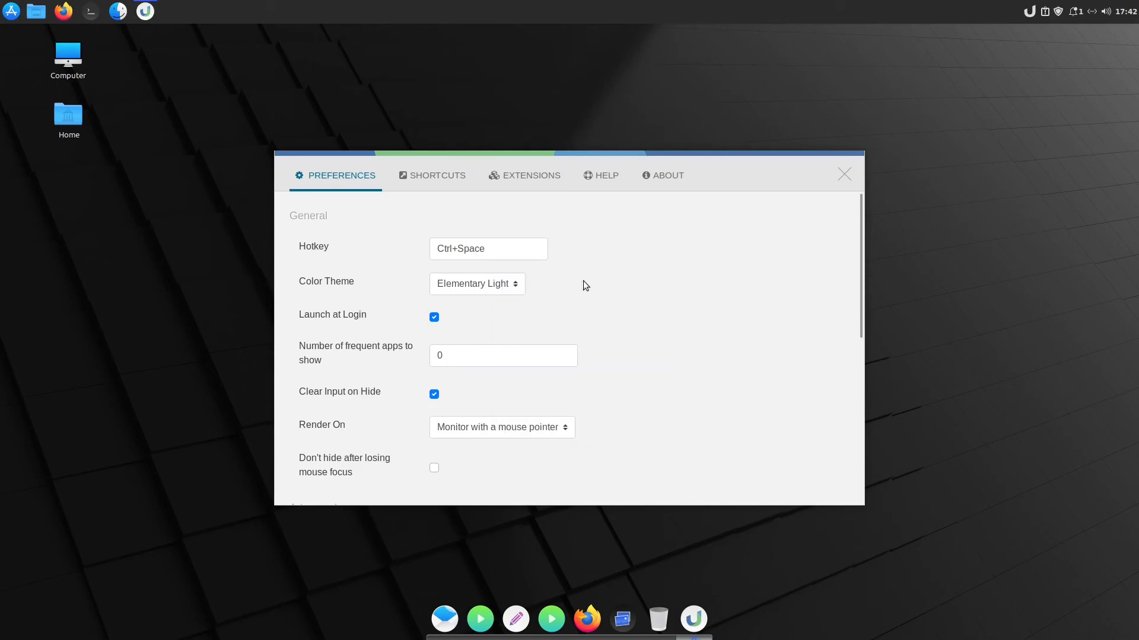
key(super)
- Rebind Close window under Keyboard > Shortcuts > Windows to Shift+Super+C
click(28, 133)
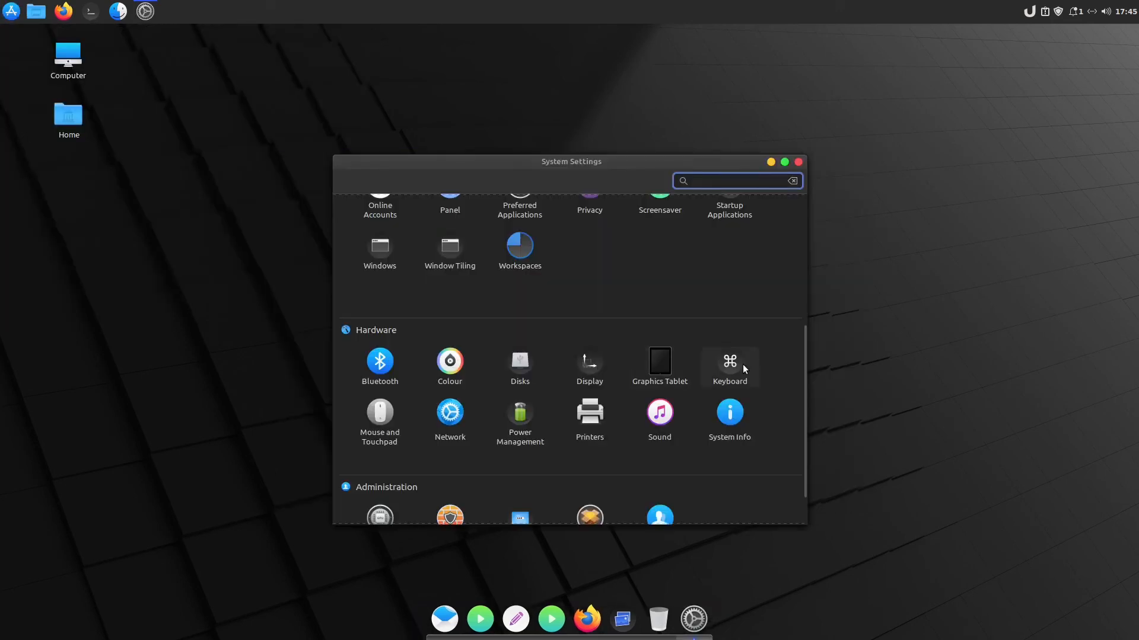
click(565, 181)
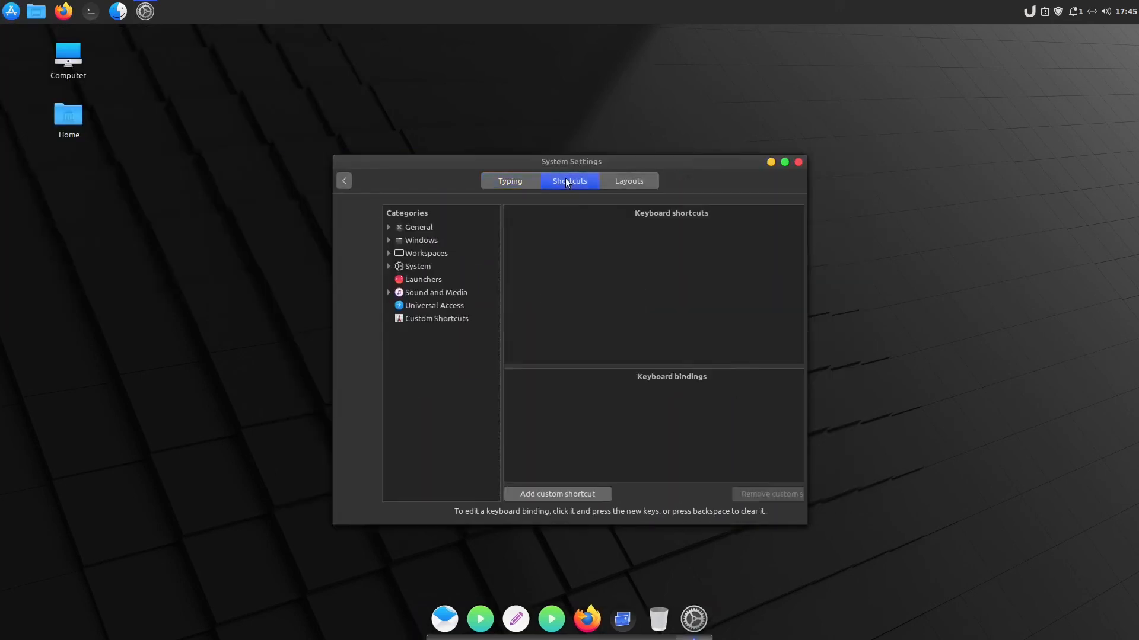
click(381, 240)
click(648, 264)
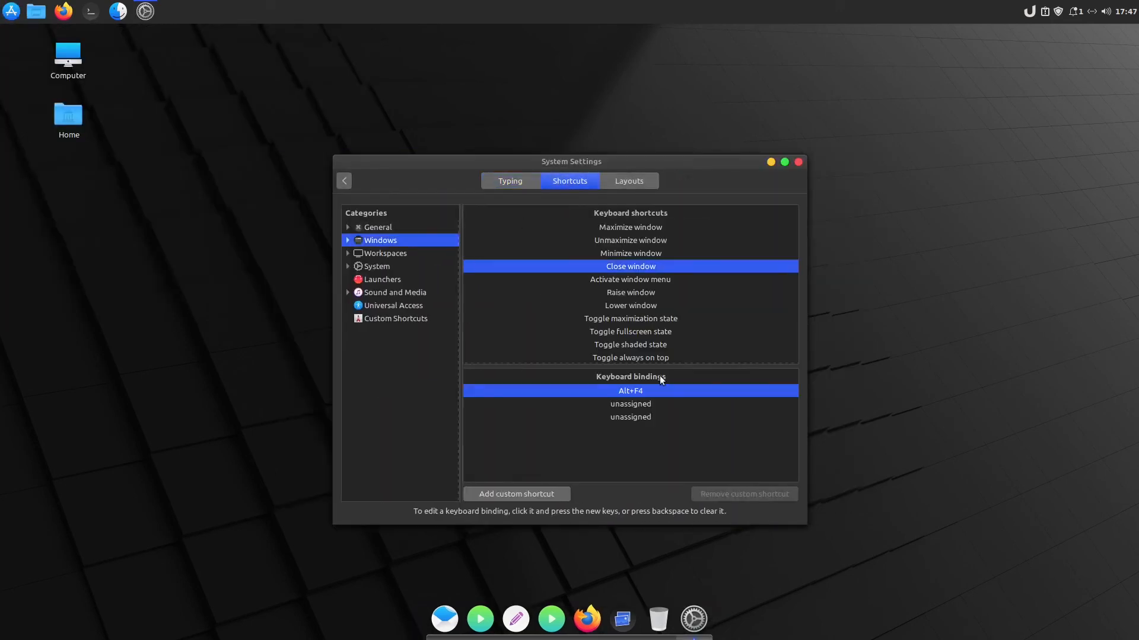
click(655, 389)
click(651, 389)
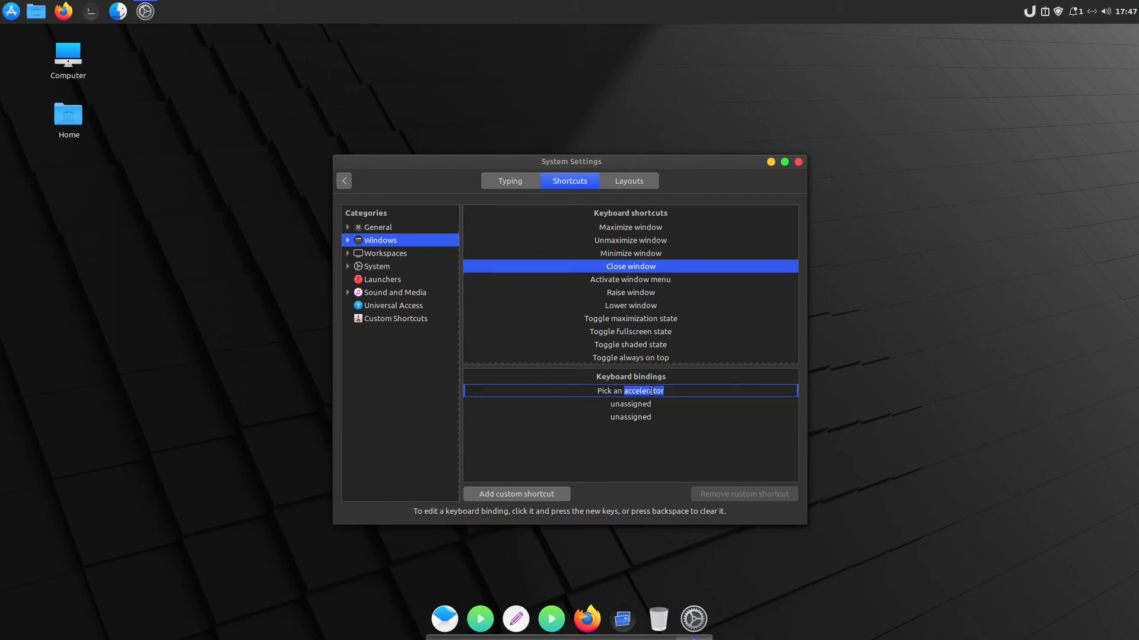
key(alt+F4)
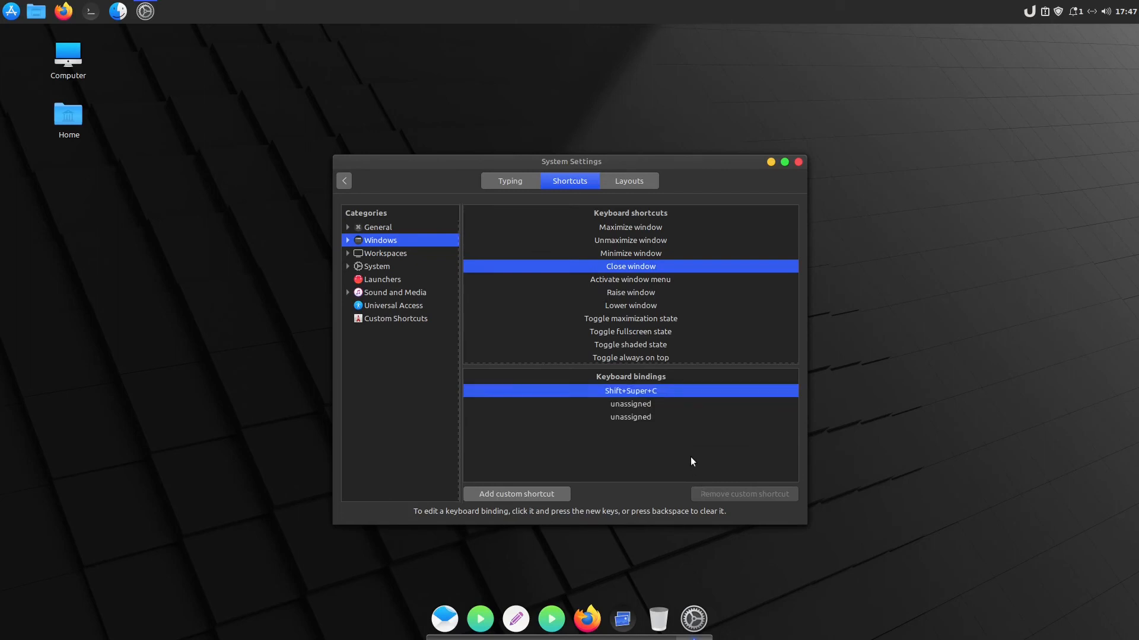
- Clear the Activate window menu shortcut so it is unassigned
key(Down)
click(638, 390)
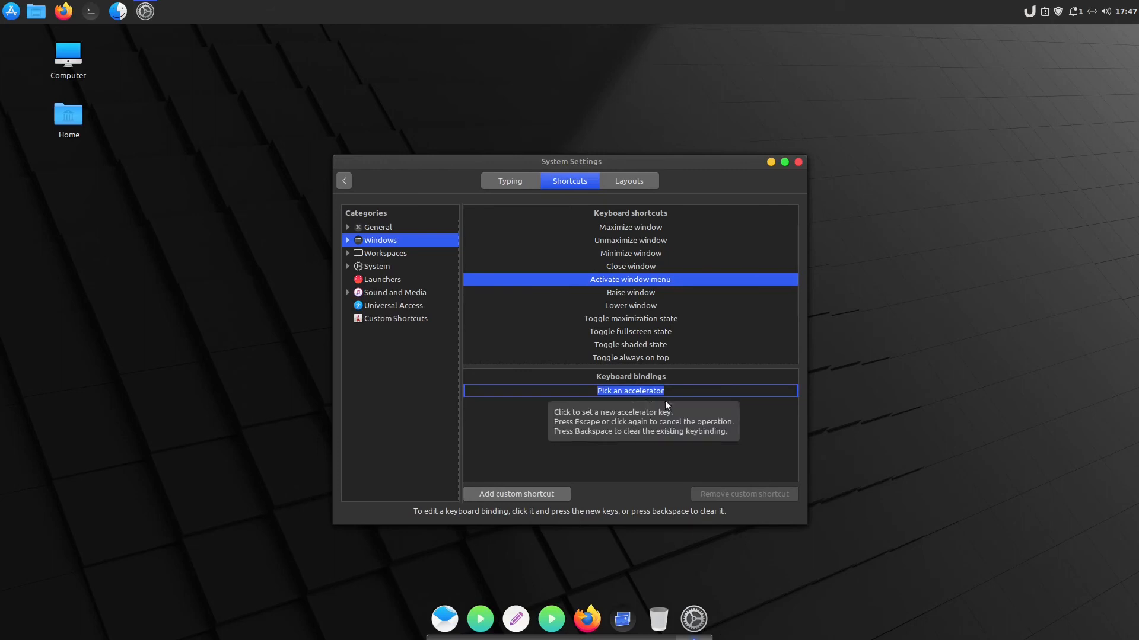
key(BackSpace)
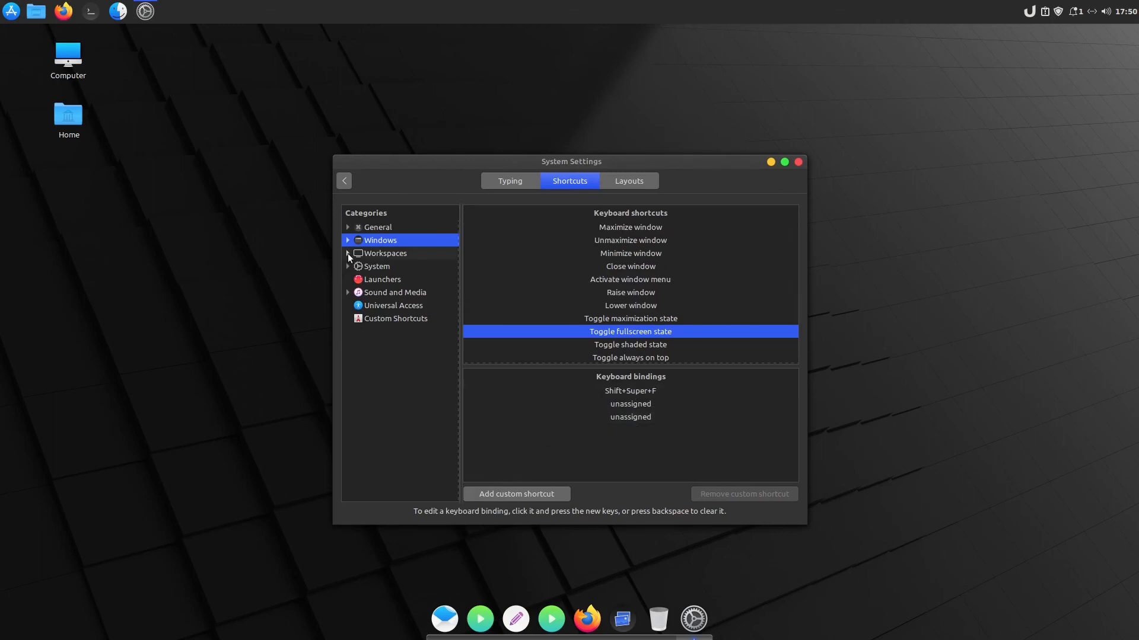
- Review the Direct Navigation bindings Super+1 and Super+2 for workspaces 1 and 2
click(348, 253)
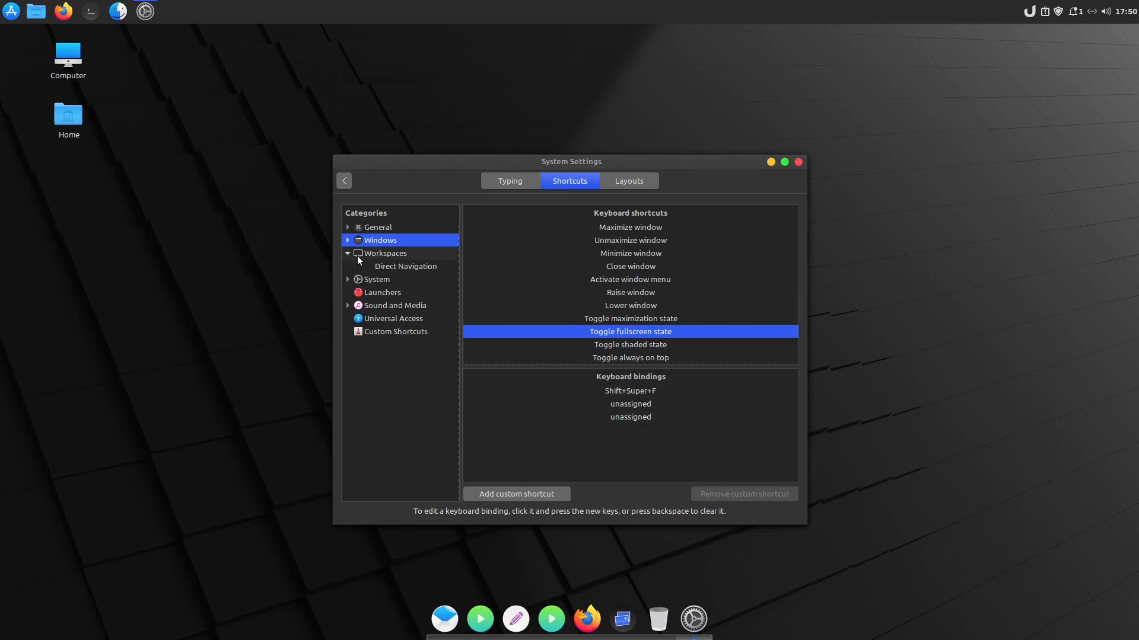
click(396, 269)
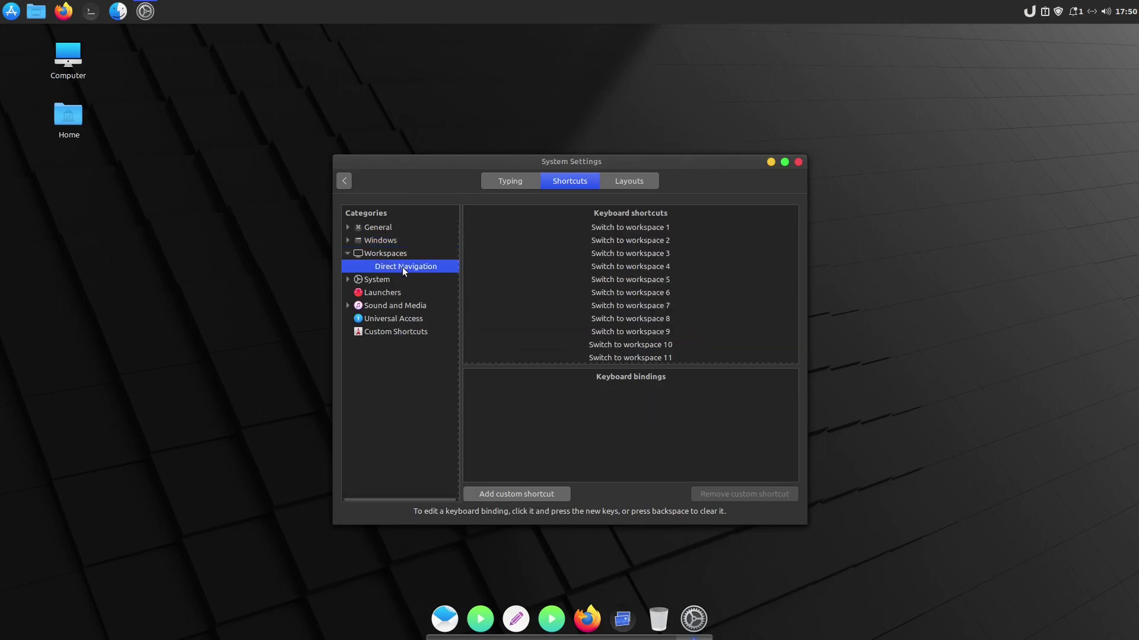
click(584, 228)
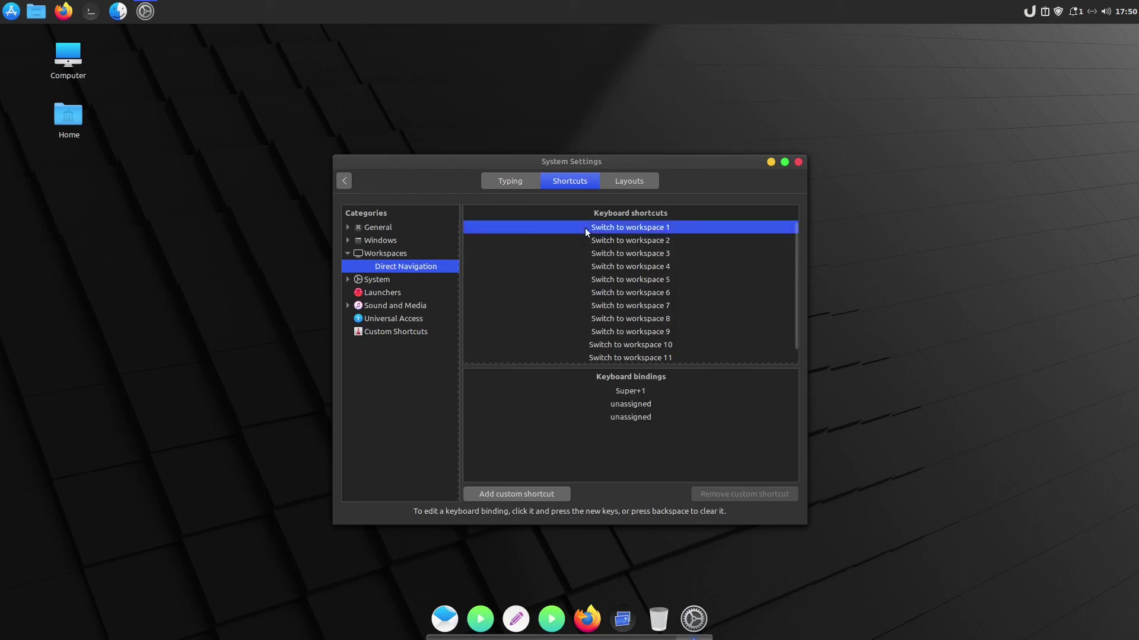
click(647, 238)
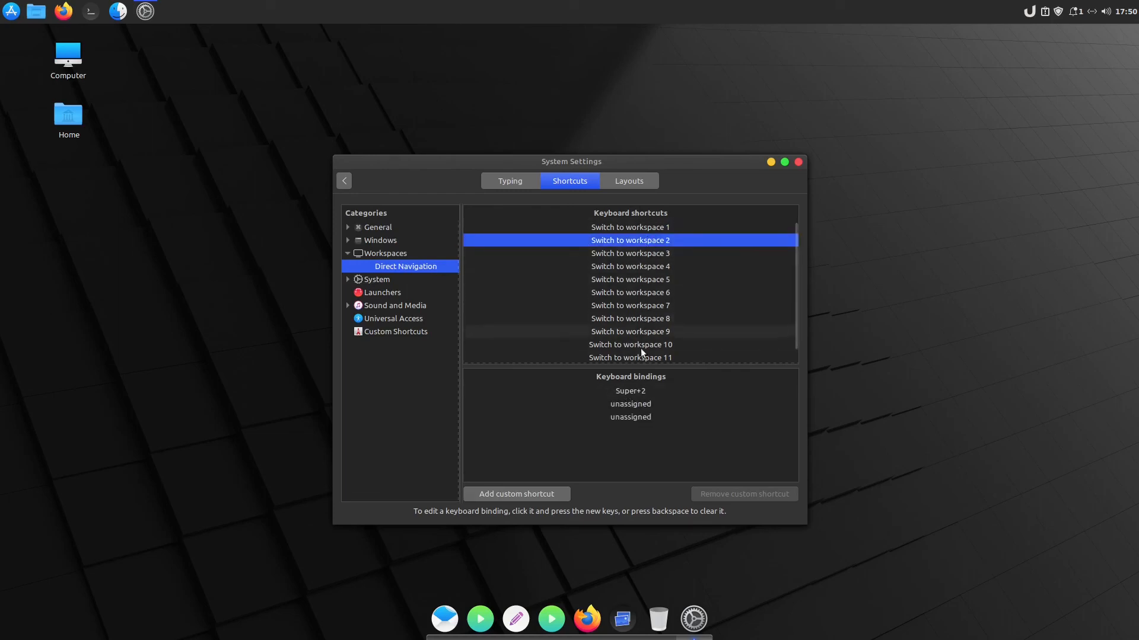
- Bind Switch to workspace 3 to Super+3 and workspace 4 to Super+4
click(630, 253)
click(633, 390)
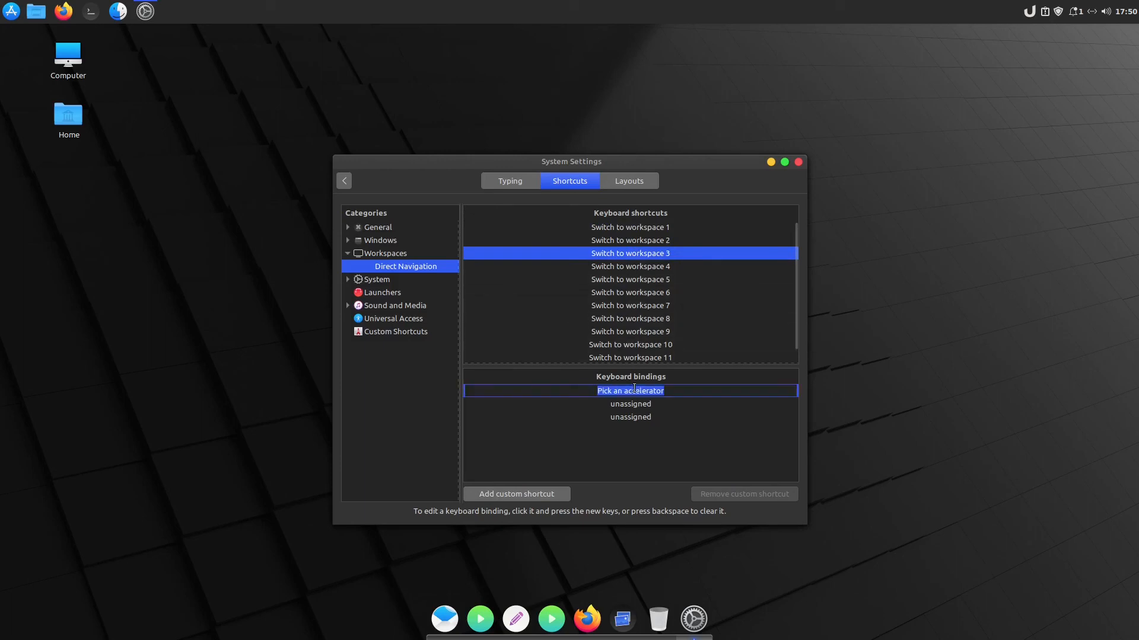
key(super+3)
click(629, 265)
click(630, 390)
key(super+4)
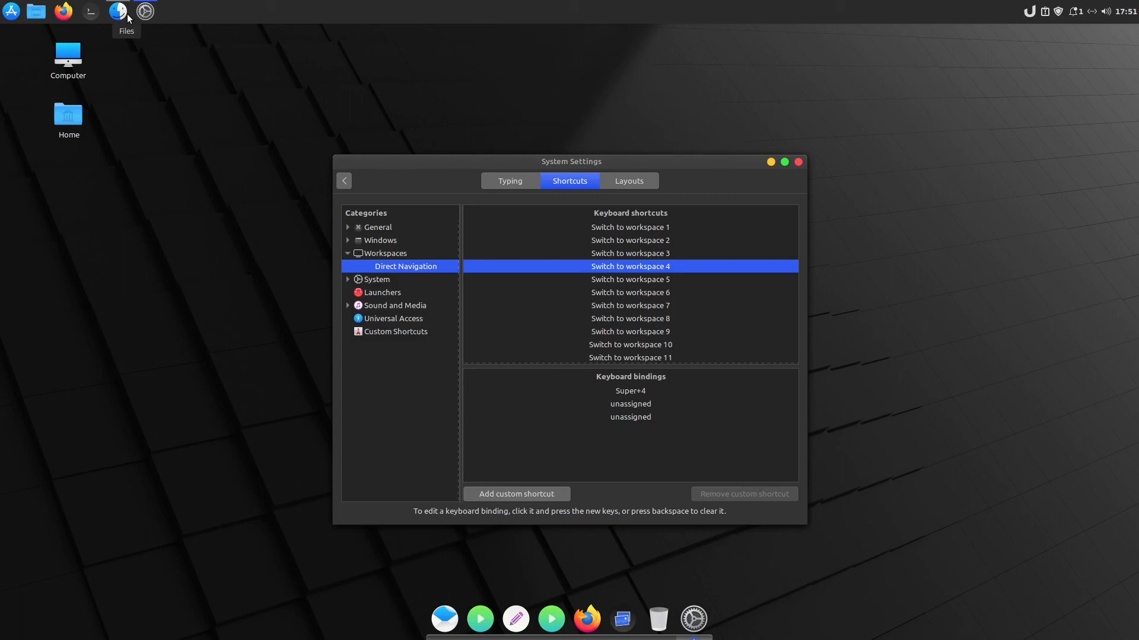
right_click(89, 12)
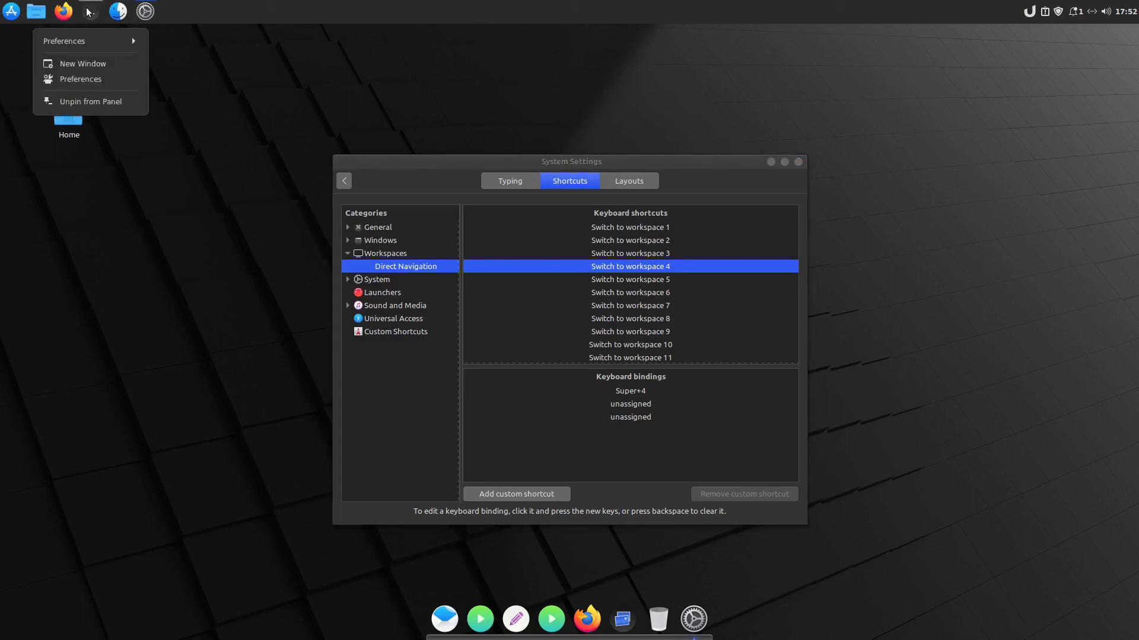
click(86, 41)
click(83, 69)
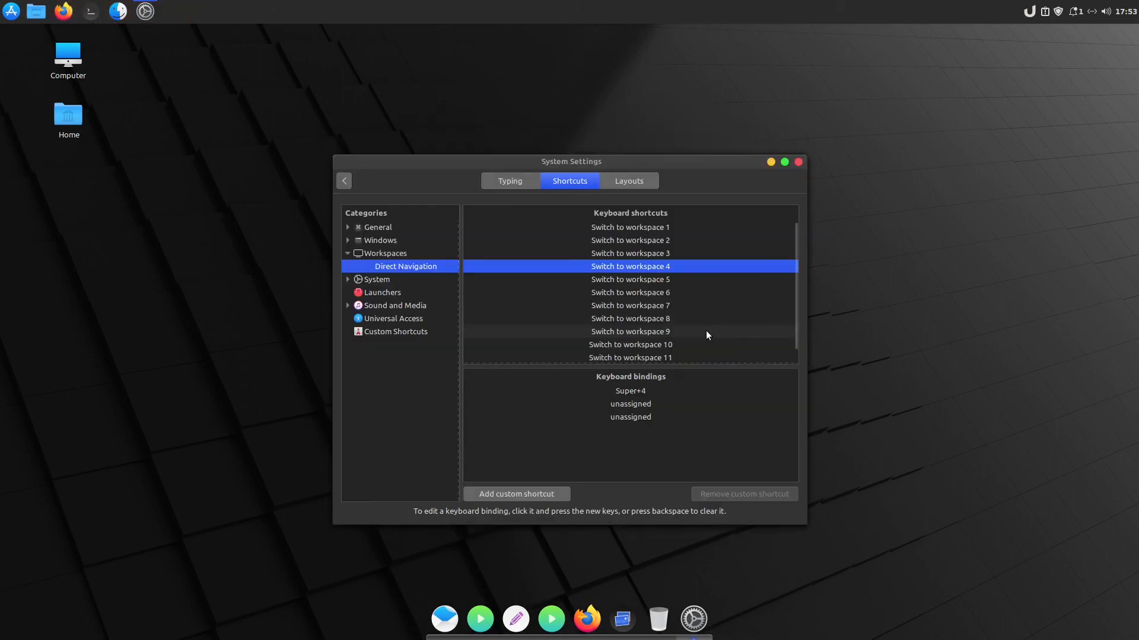
- Test Super+2 and Super+1, then switch to Workspace 3 with Super+3
key(super+2)
key(super+1)
key(super+3)
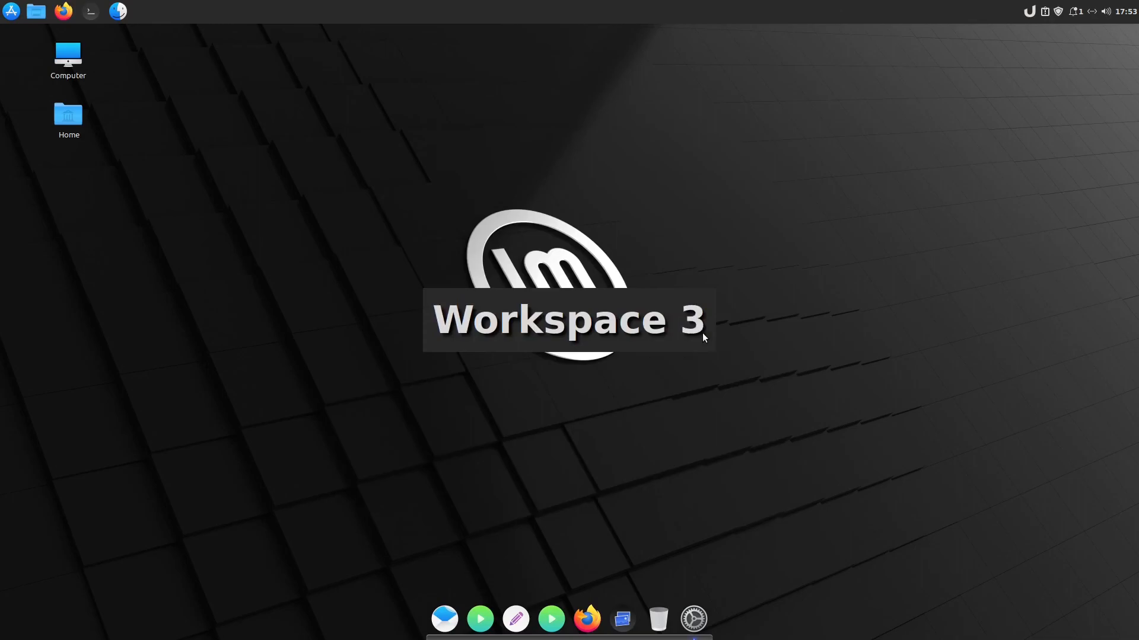